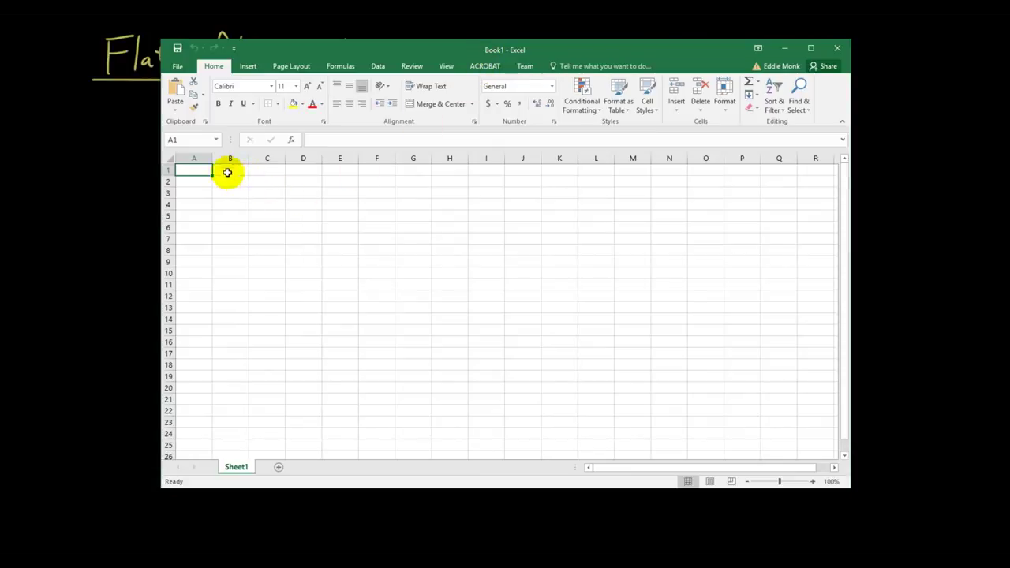
# Enter the 'Student Number' header in A1 and autofit column A to it
pyautogui.moveTo(213, 161); pyautogui.dragTo(262, 159)
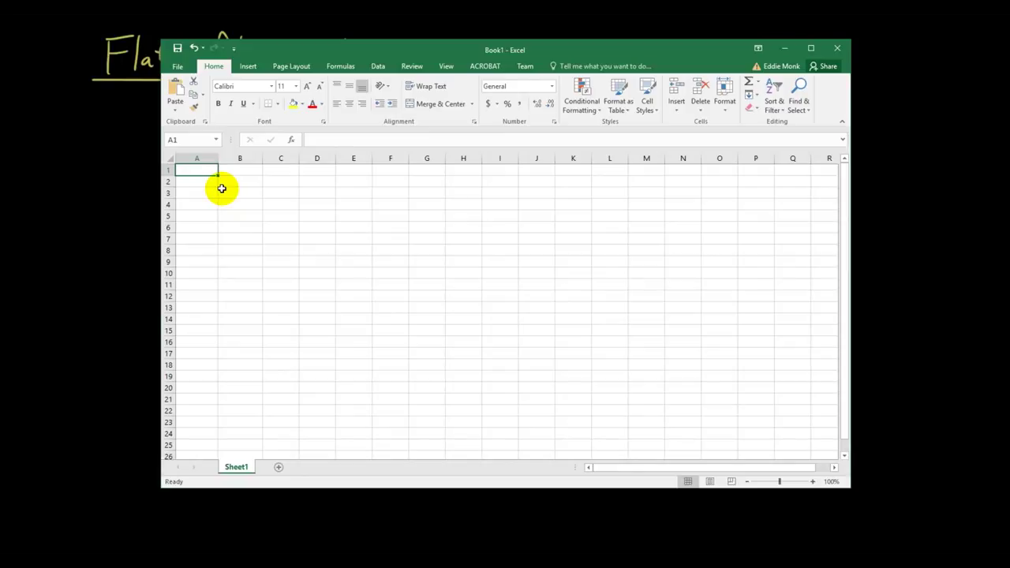
pyautogui.write('Student Nu')
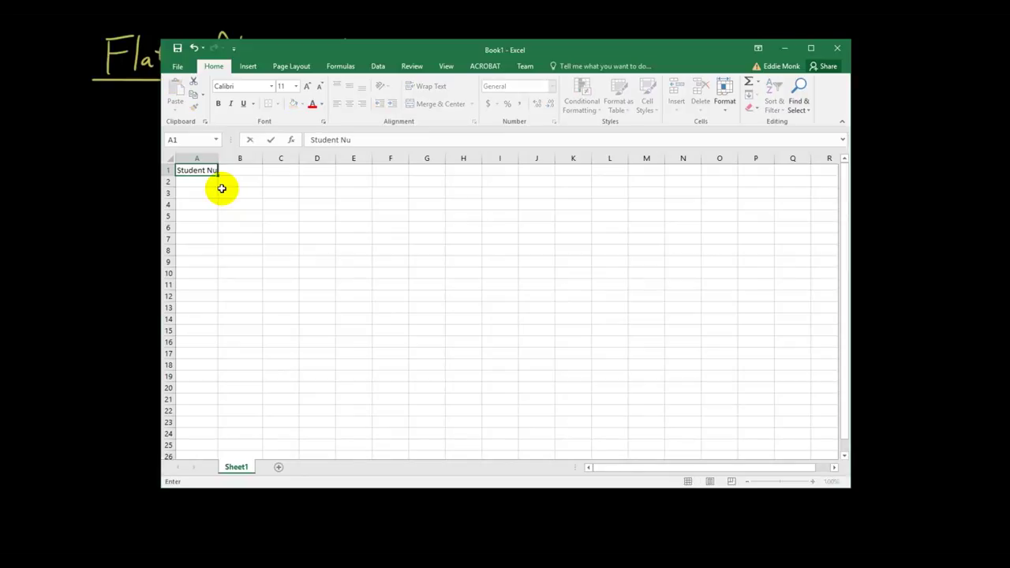
pyautogui.write('mber')
pyautogui.press('Return')
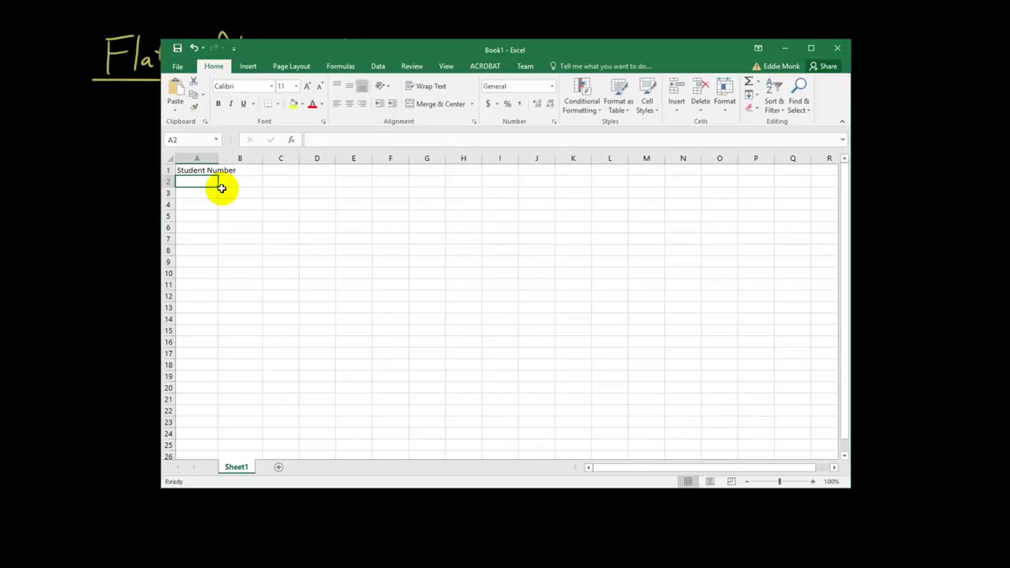
pyautogui.doubleClick(218, 157)
# Add the 'Last Name' and 'First Name' headers in B1:C1 and autofit column B
pyautogui.click(267, 170)
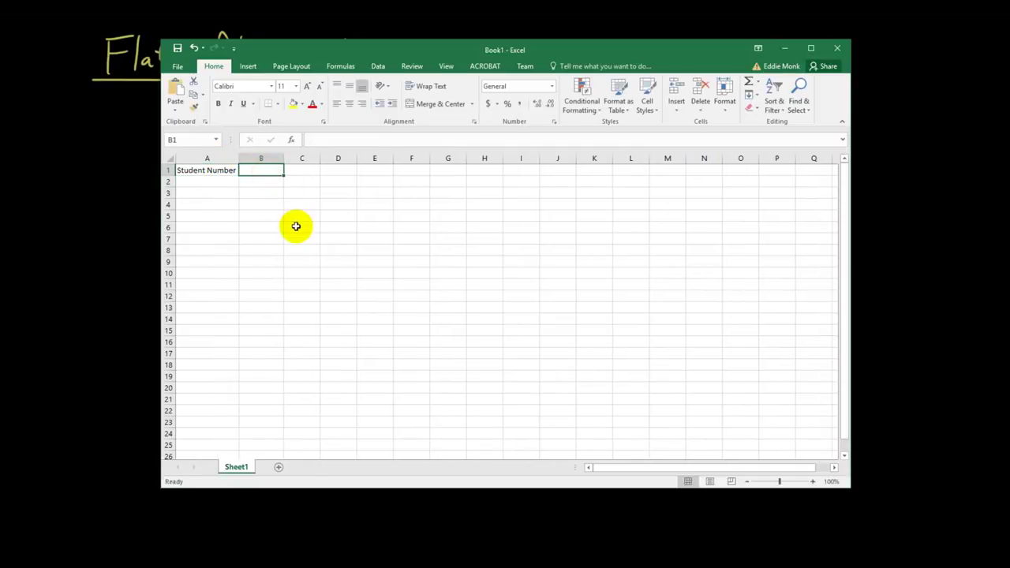
pyautogui.write('Last Name')
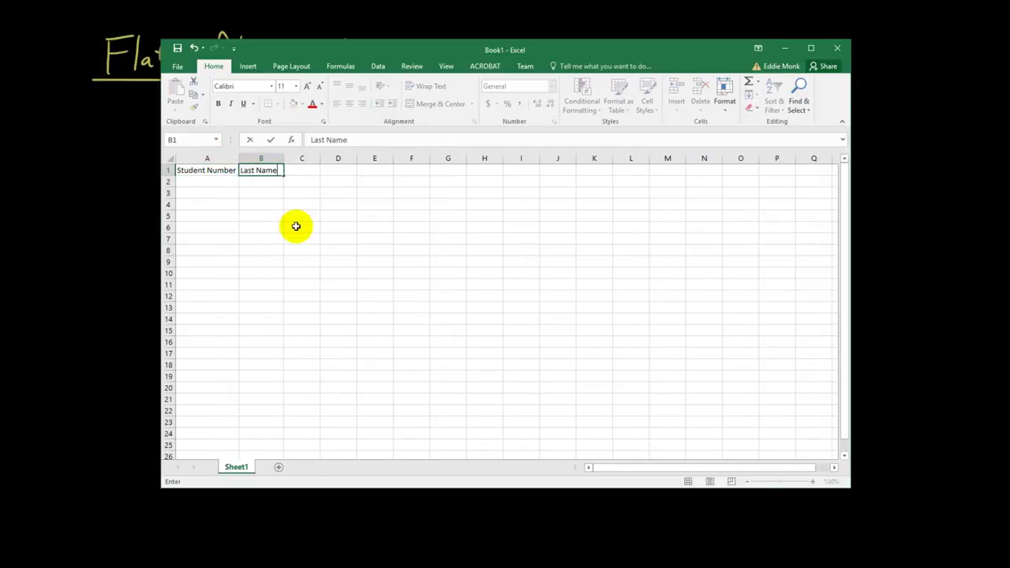
pyautogui.press('Tab')
pyautogui.write('First Name')
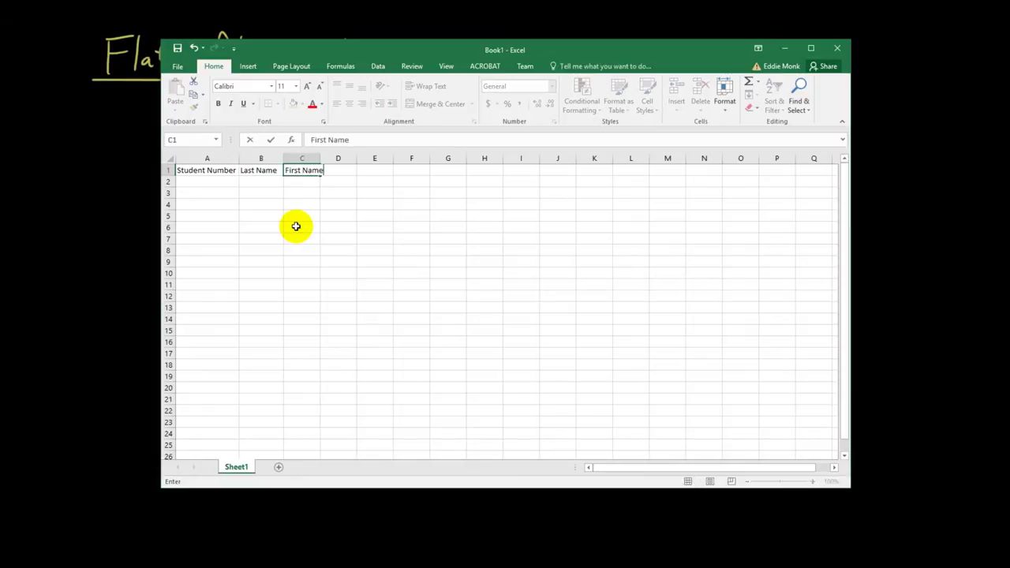
pyautogui.hotkey('ctrl', 'Return')
pyautogui.press('Return')
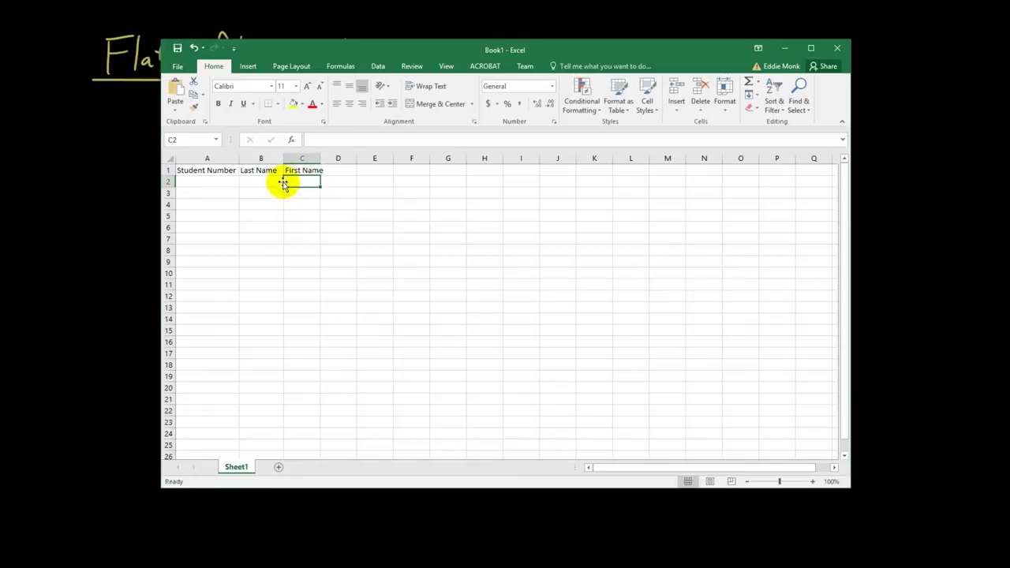
pyautogui.doubleClick(283, 159)
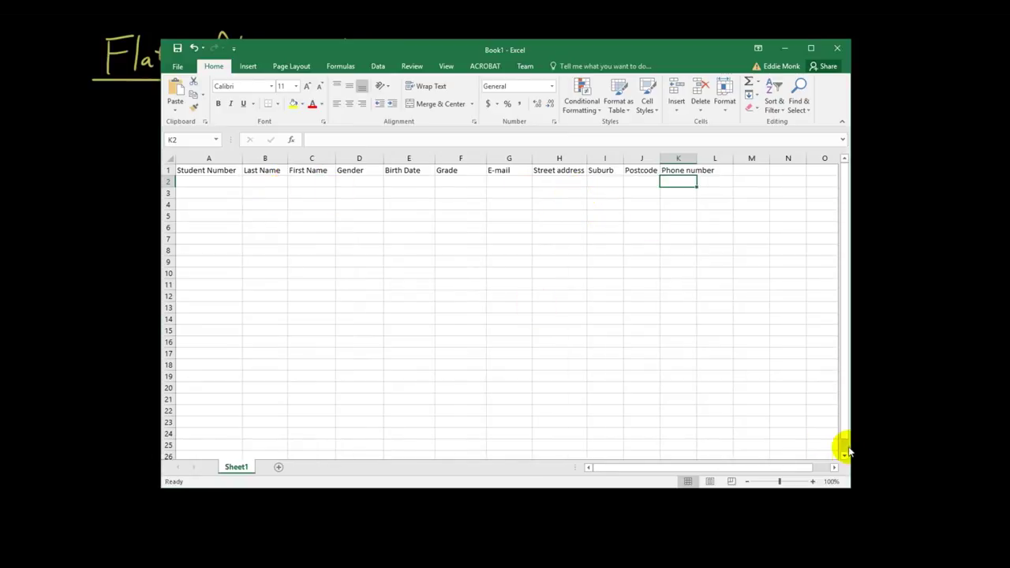
pyautogui.click(813, 481)
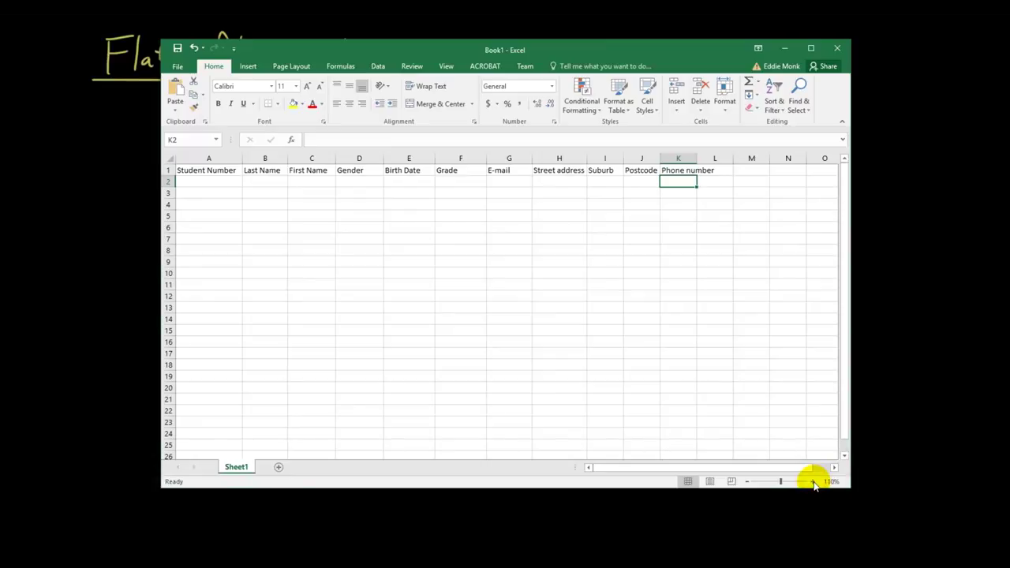
# Zoom in and enter student number 0001, the last name, first name and gender F in row 2
pyautogui.click(814, 482)
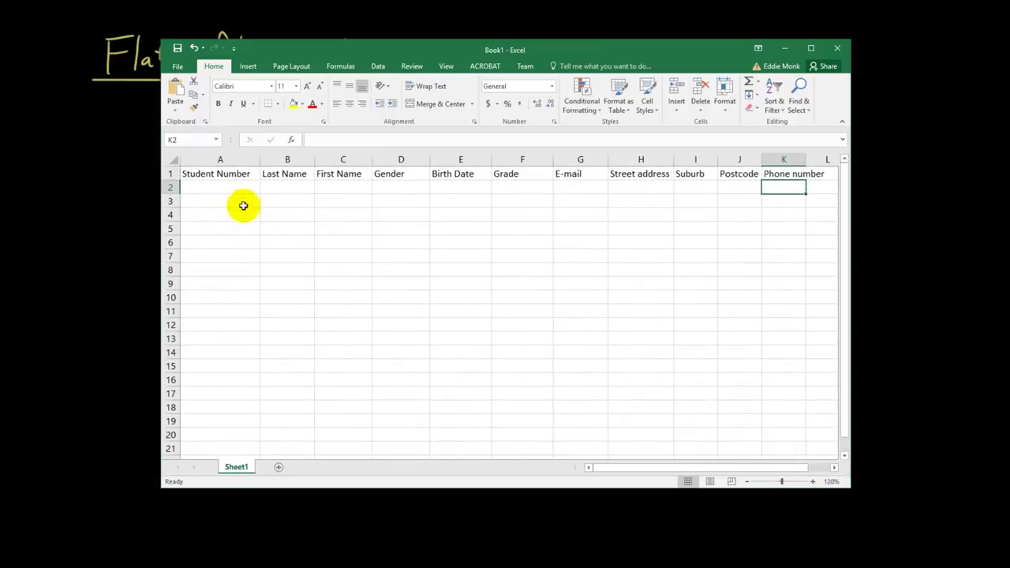
pyautogui.click(235, 188)
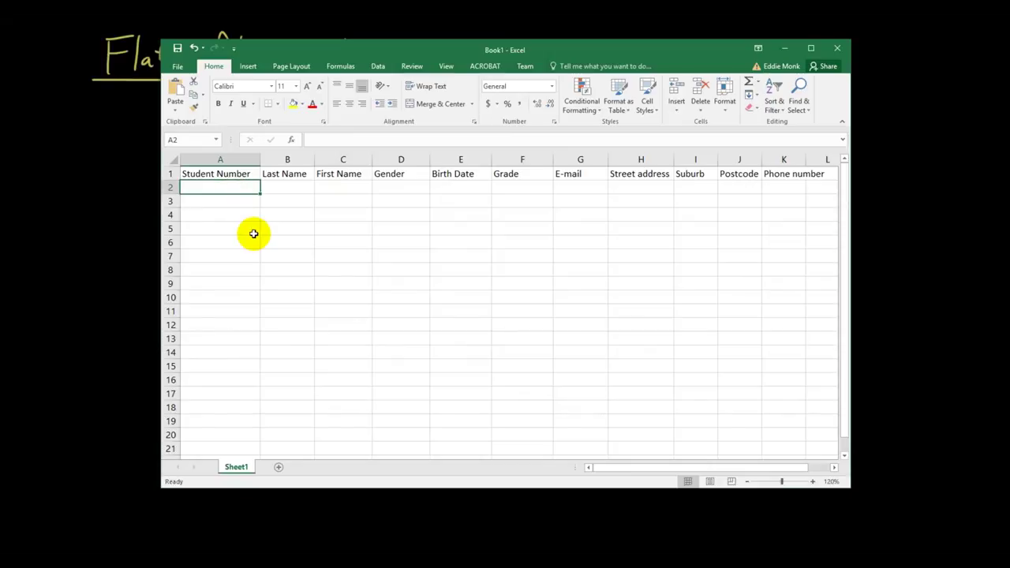
pyautogui.write('00')
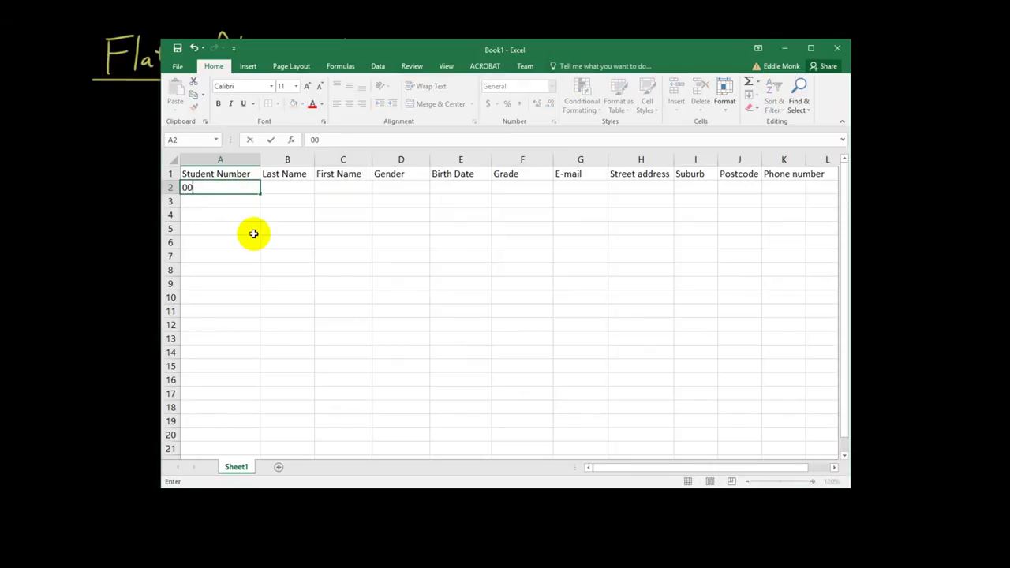
pyautogui.write('01')
pyautogui.press('Tab')
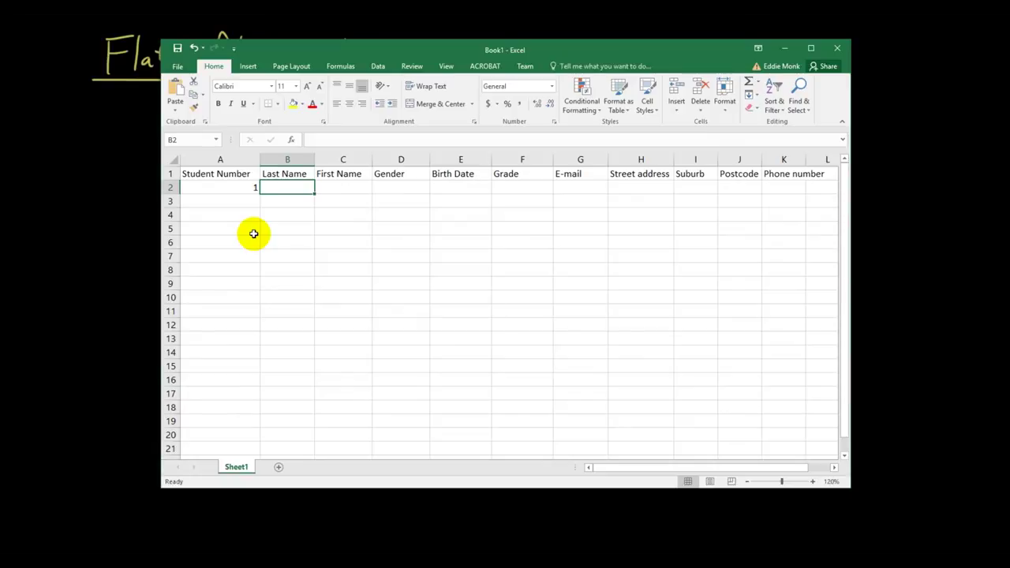
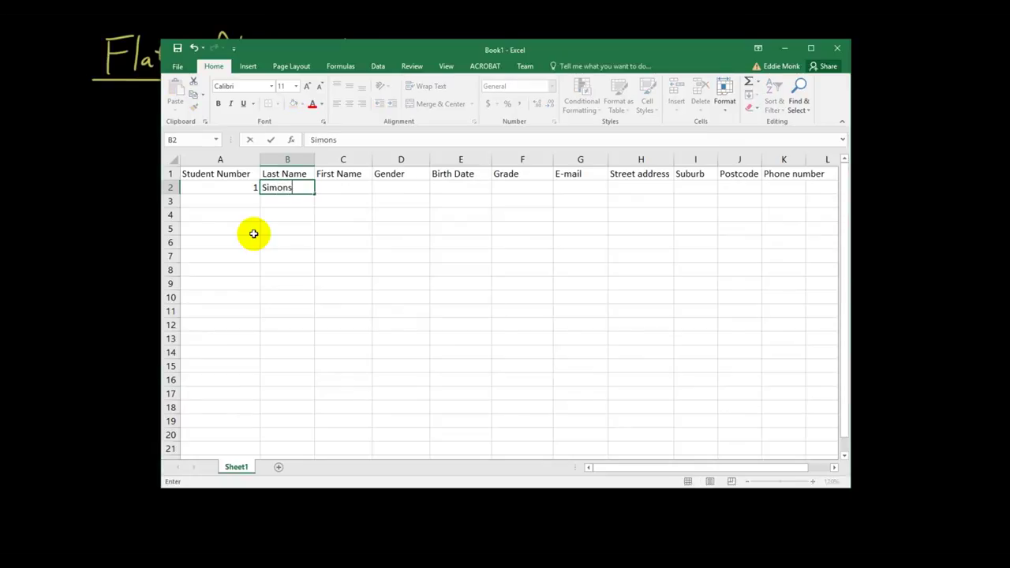
pyautogui.press('Tab')
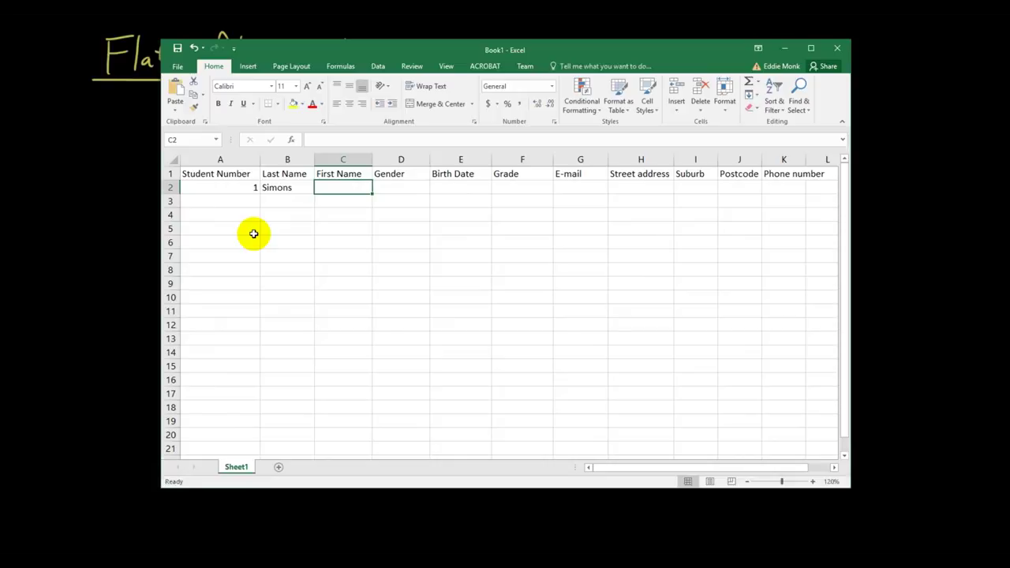
pyautogui.press('Tab')
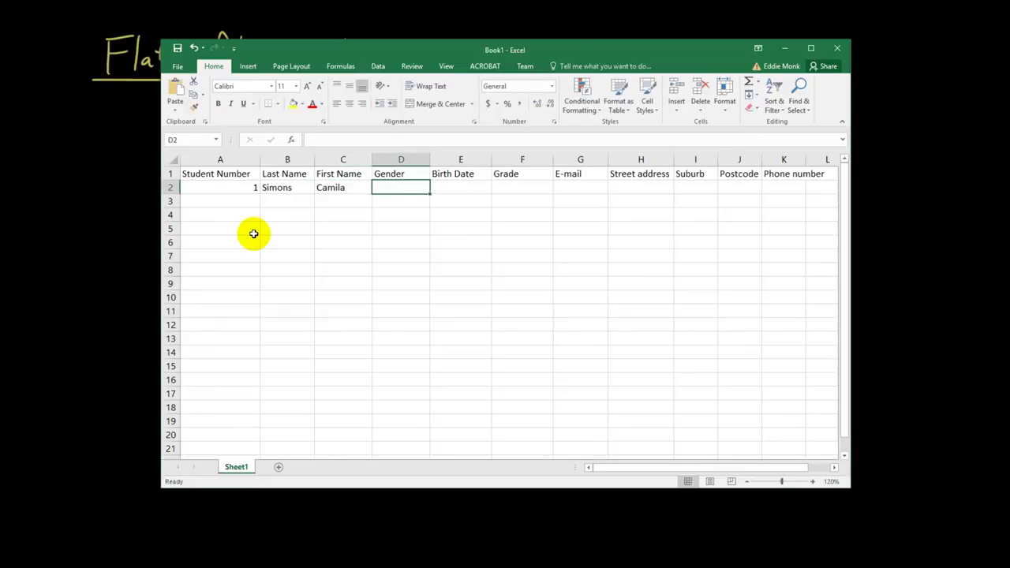
pyautogui.write('F')
pyautogui.press('Tab')
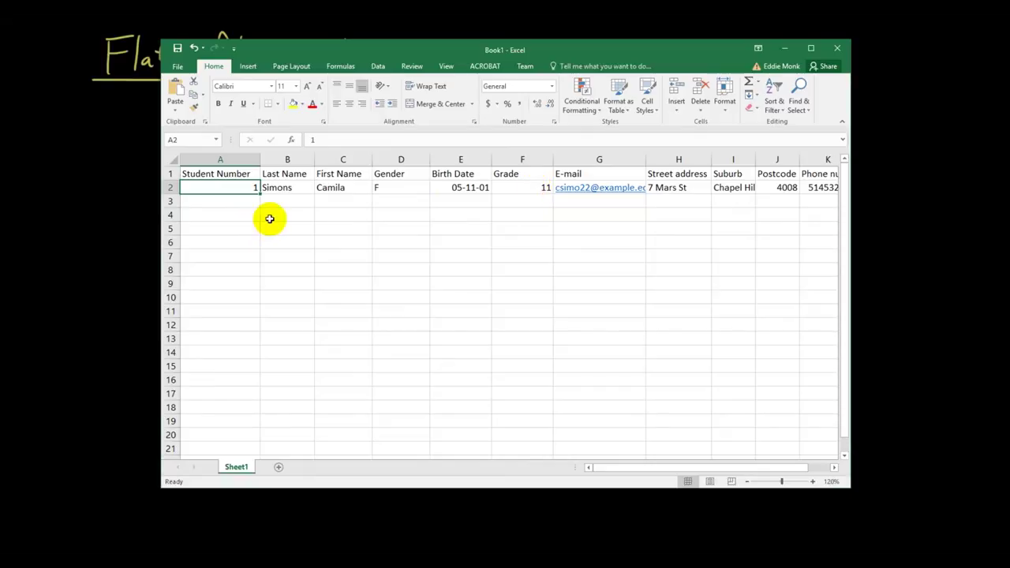
# Fill student numbers 2 to 5 in A3:A6 and save the workbook as flat file database.xlsx
pyautogui.click(247, 204)
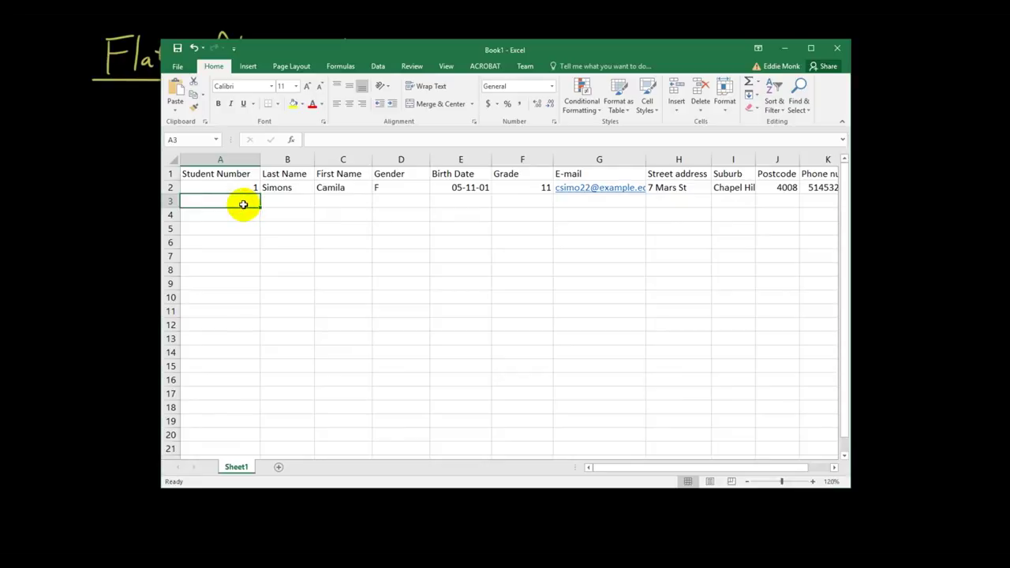
pyautogui.write('2')
pyautogui.press('Return')
pyautogui.write('3')
pyautogui.press('Return')
pyautogui.write('4')
pyautogui.press('Return')
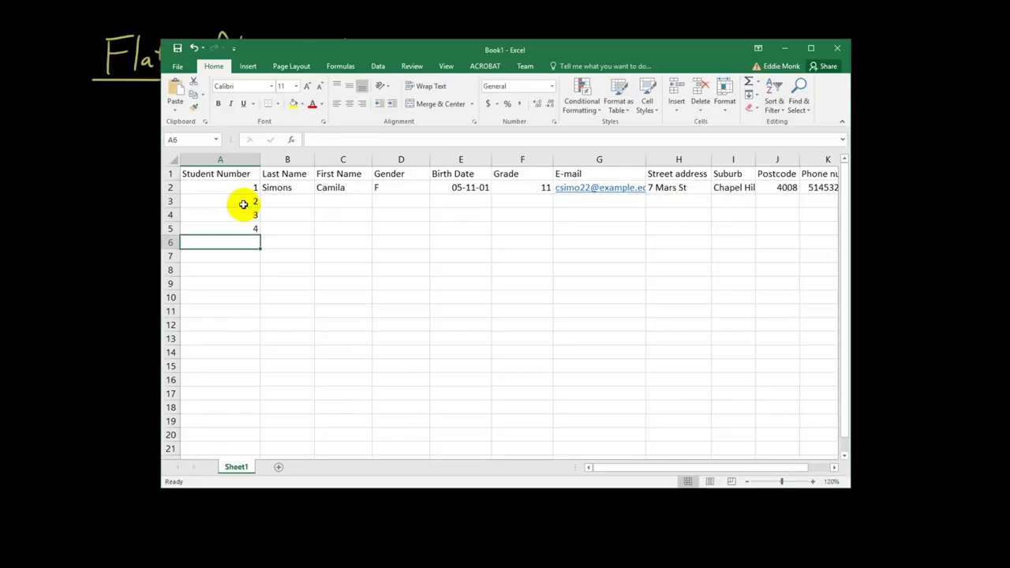
pyautogui.write('5')
pyautogui.press('Return')
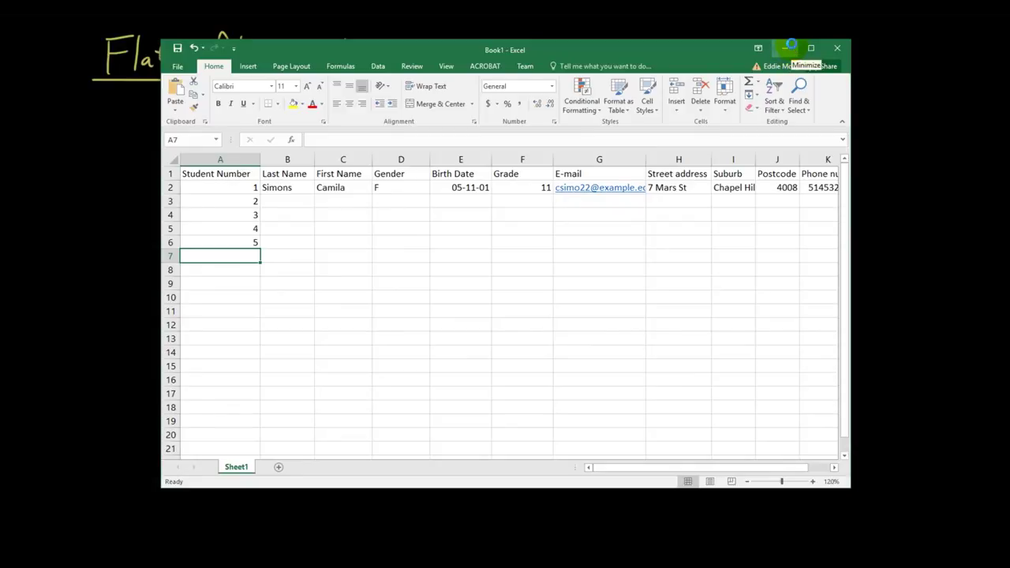
pyautogui.hotkey('ctrl', 's')
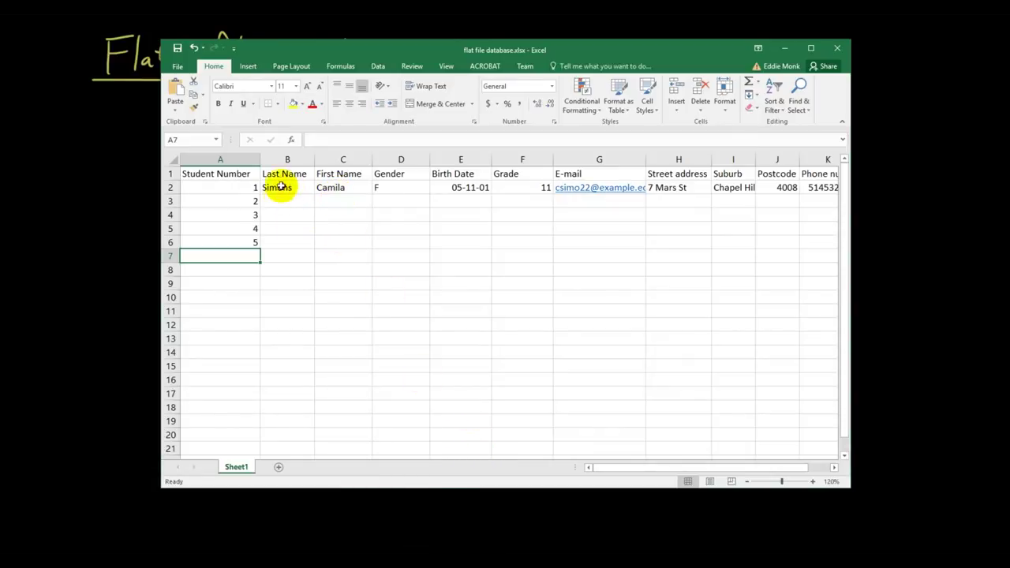
# Add a 'Father name' header in L1 and fit column L to it
pyautogui.moveTo(697, 472); pyautogui.dragTo(742, 467)
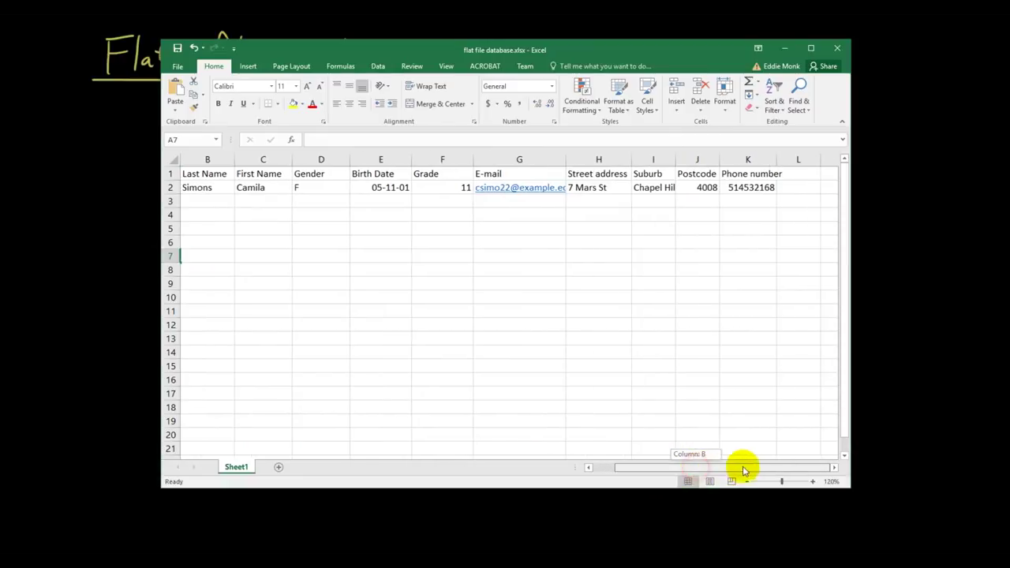
pyautogui.moveTo(834, 468); pyautogui.dragTo(834, 468)
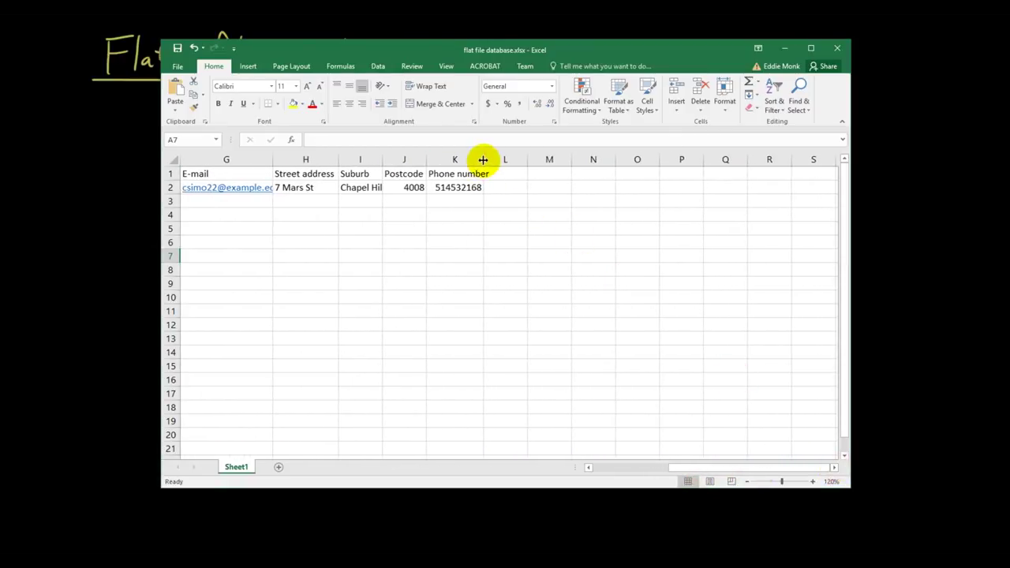
pyautogui.moveTo(483, 158); pyautogui.dragTo(494, 159)
pyautogui.click(513, 174)
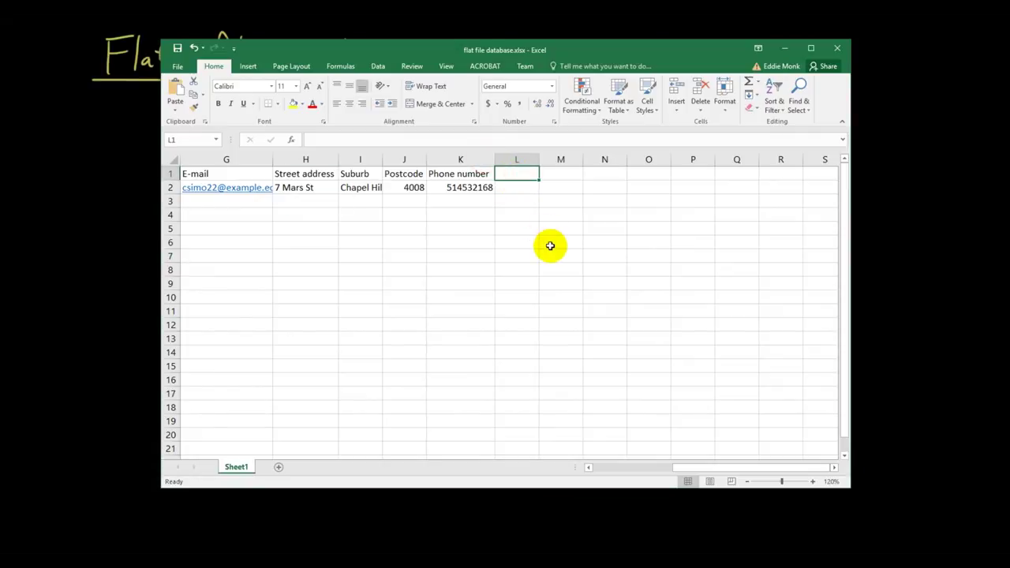
pyautogui.write('Father')
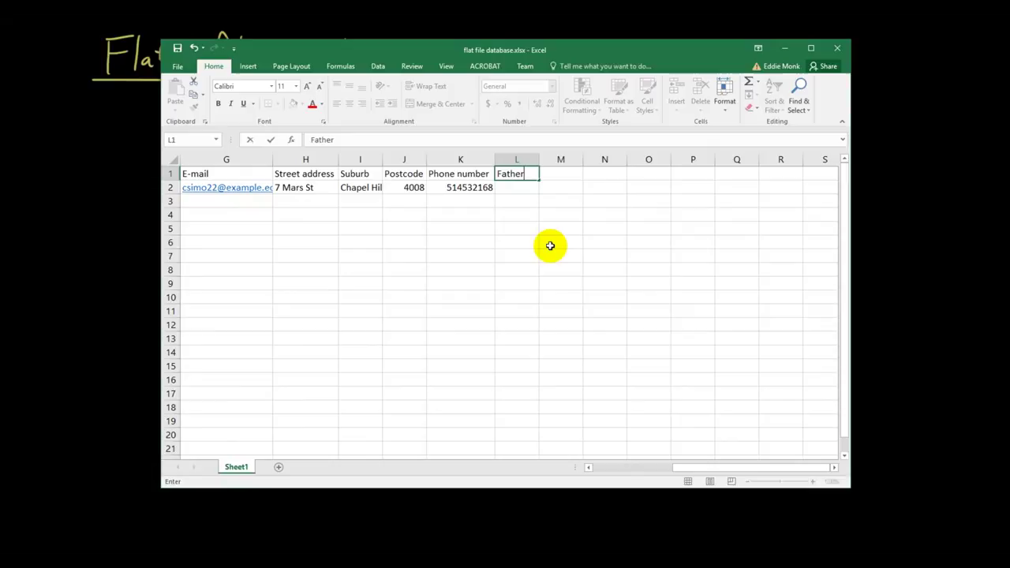
pyautogui.write(' name')
pyautogui.press('Return')
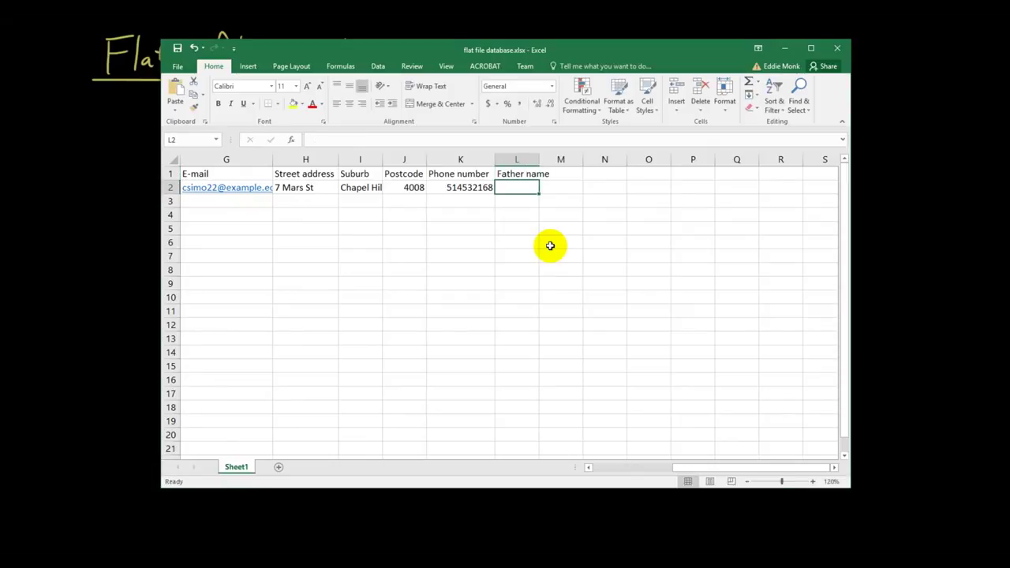
pyautogui.doubleClick(540, 160)
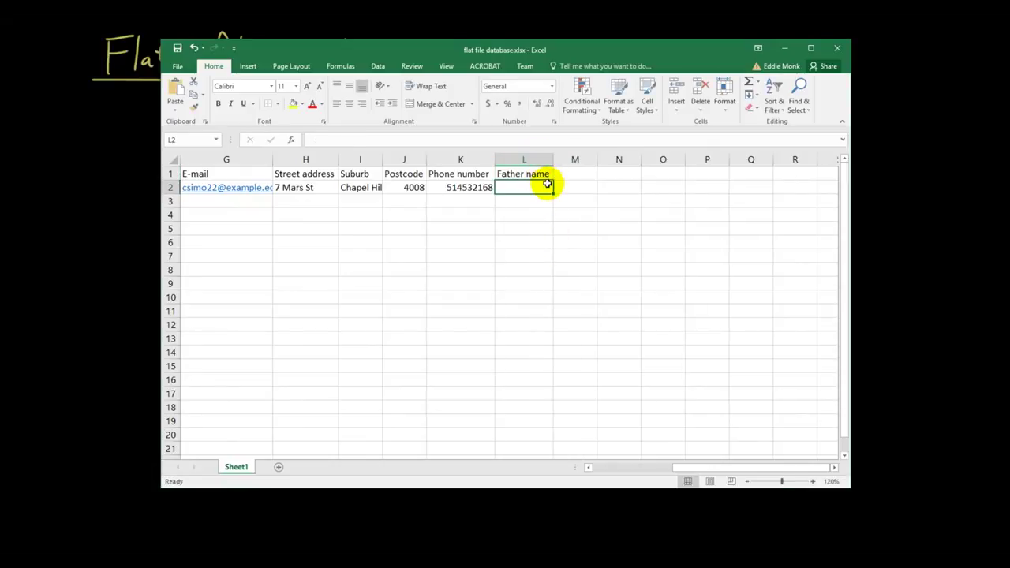
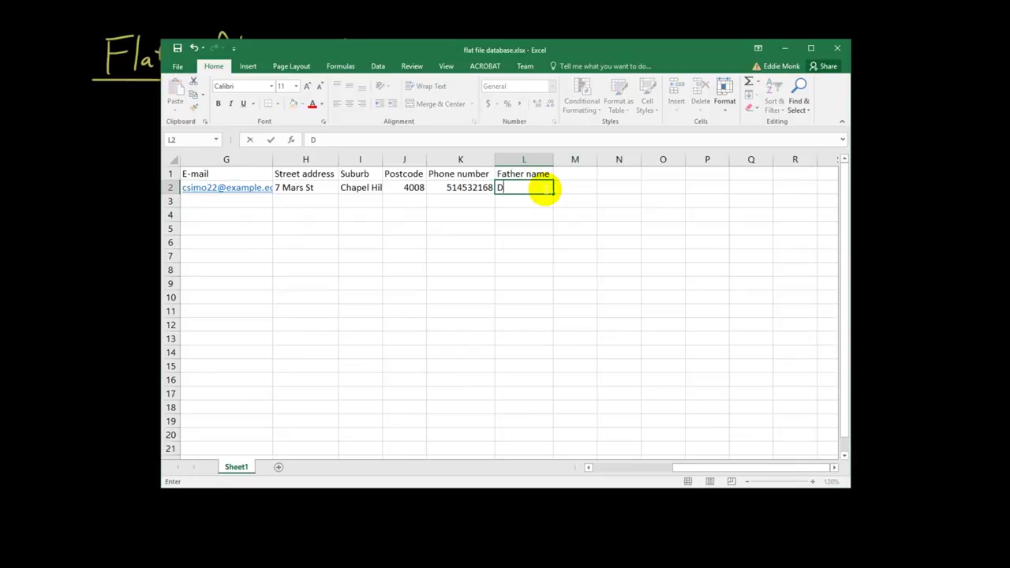
# Rename L1 to 'Father first name' and enter the father's first name in L2
pyautogui.press('Up')
pyautogui.write('Father first')
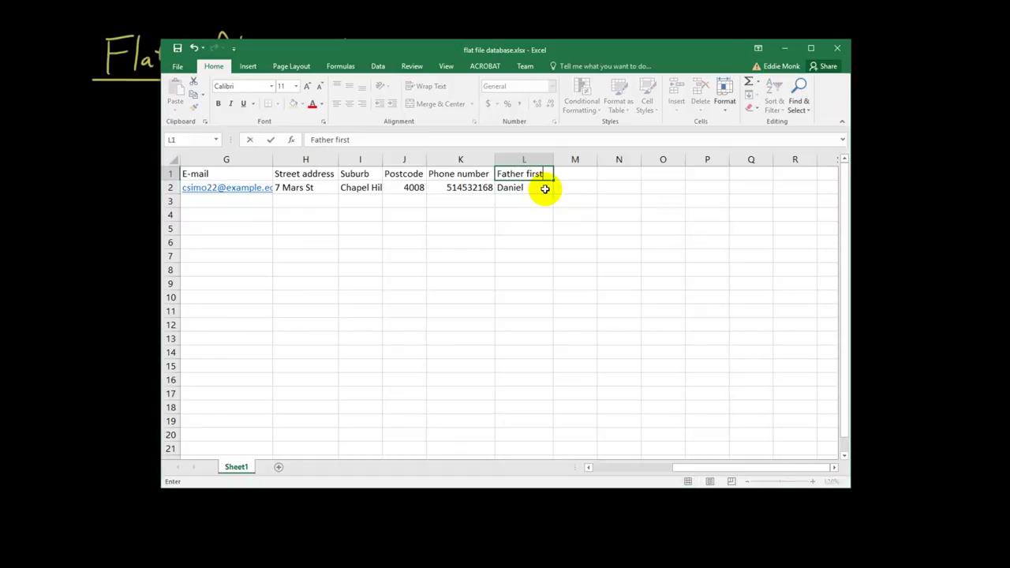
pyautogui.write(' name')
pyautogui.press('Down')
pyautogui.write('Danei')
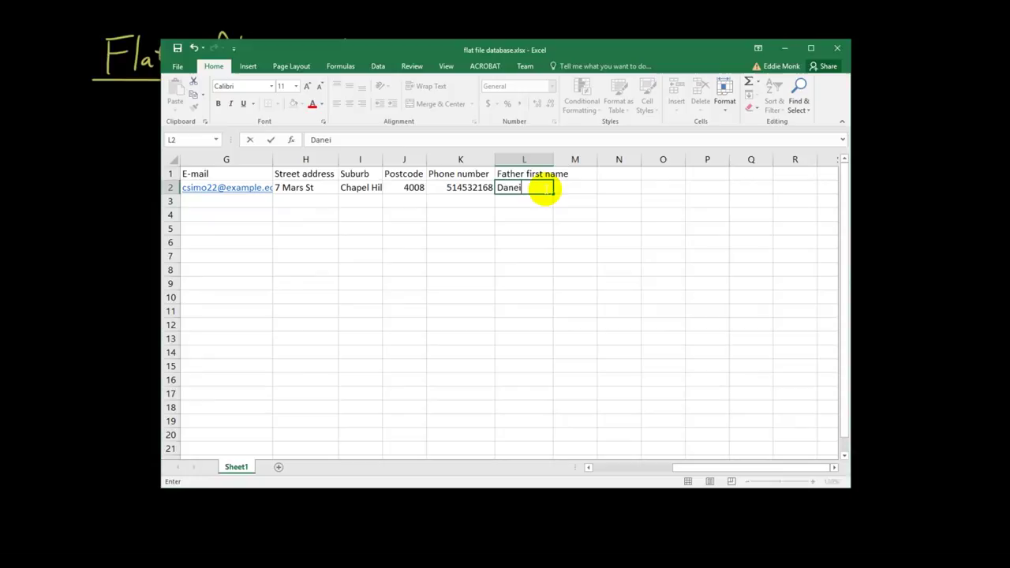
pyautogui.press('BackSpace')
pyautogui.press('BackSpace')
pyautogui.write('iel')
pyautogui.hotkey('ctrl', 'Return')
# Add a 'Father last name' header in M1 with the father's surname below, and autofit column L
pyautogui.press('Up')
pyautogui.press('Right')
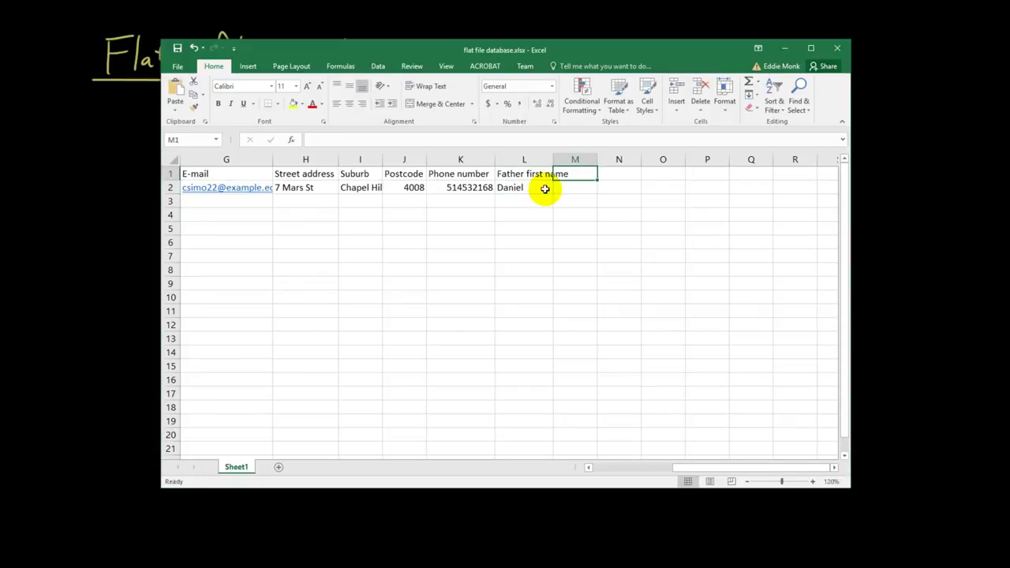
pyautogui.write('Father last name')
pyautogui.press('Down')
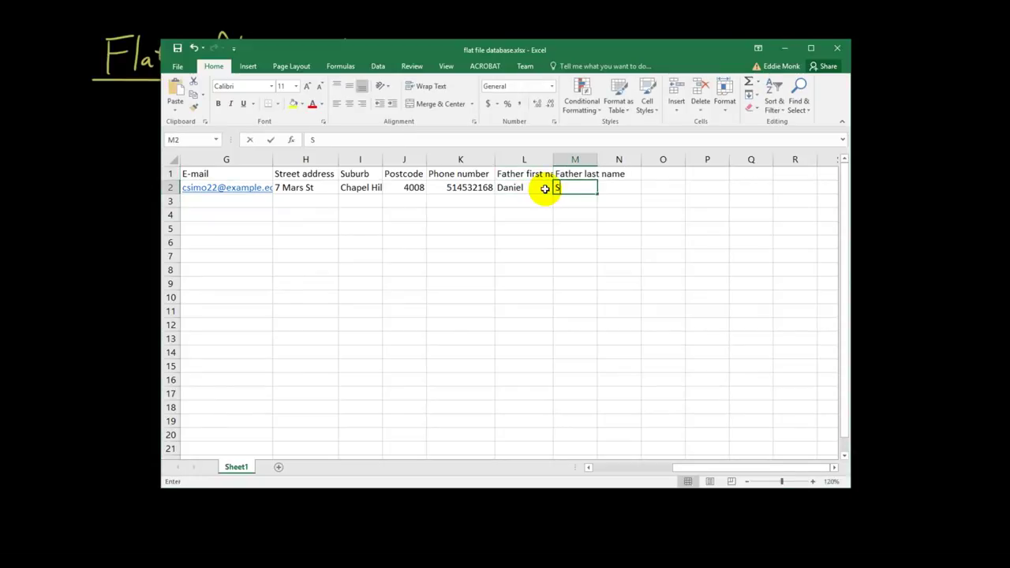
pyautogui.press('Return')
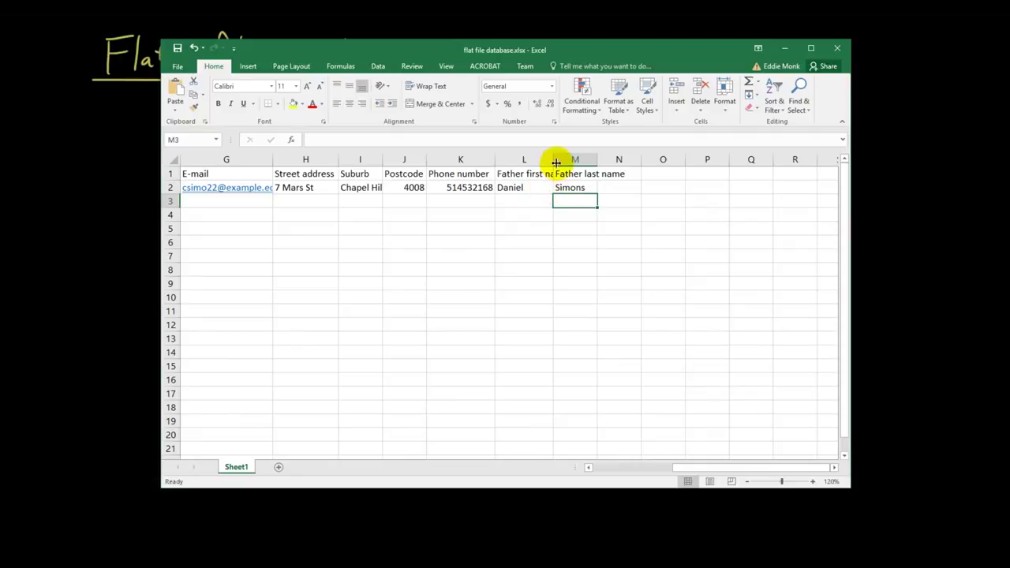
pyautogui.doubleClick(554, 161)
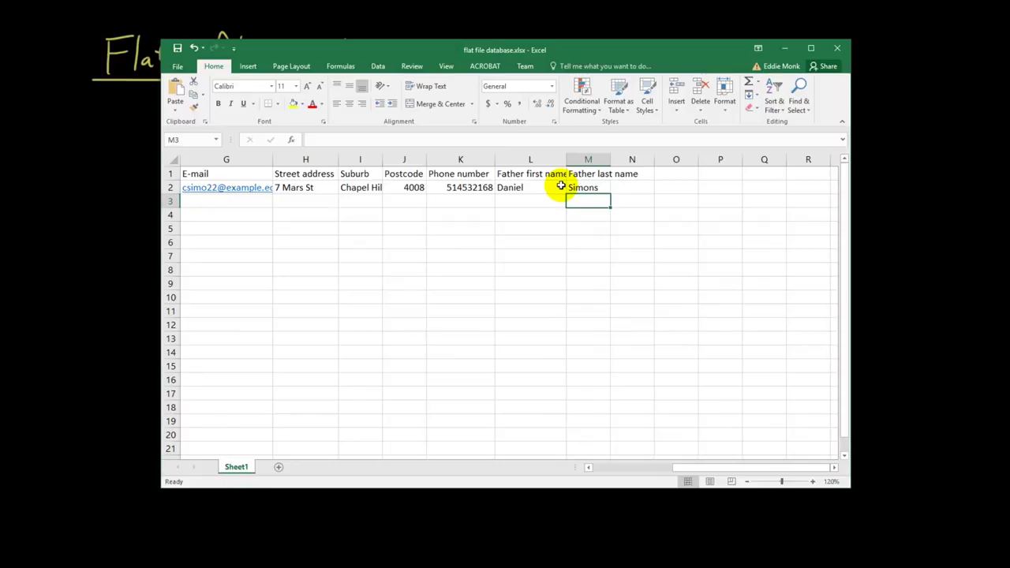
# Add a 'Father e-mail' header in N1 and enter the father's e-mail address in N2
pyautogui.press('Right')
pyautogui.press('Up')
pyautogui.press('Up')
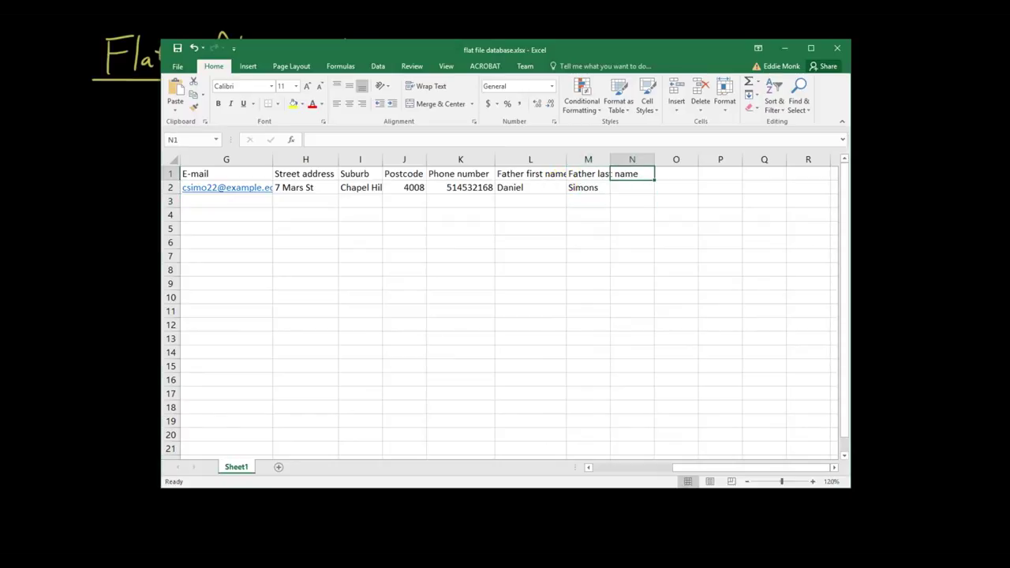
pyautogui.write('Father e-mail')
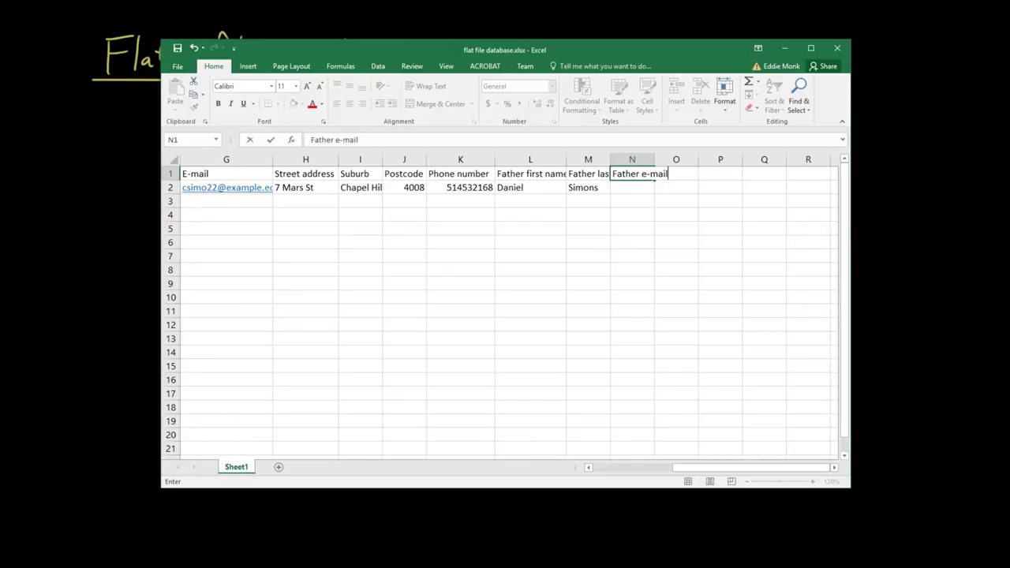
pyautogui.press('Return')
pyautogui.write('d')
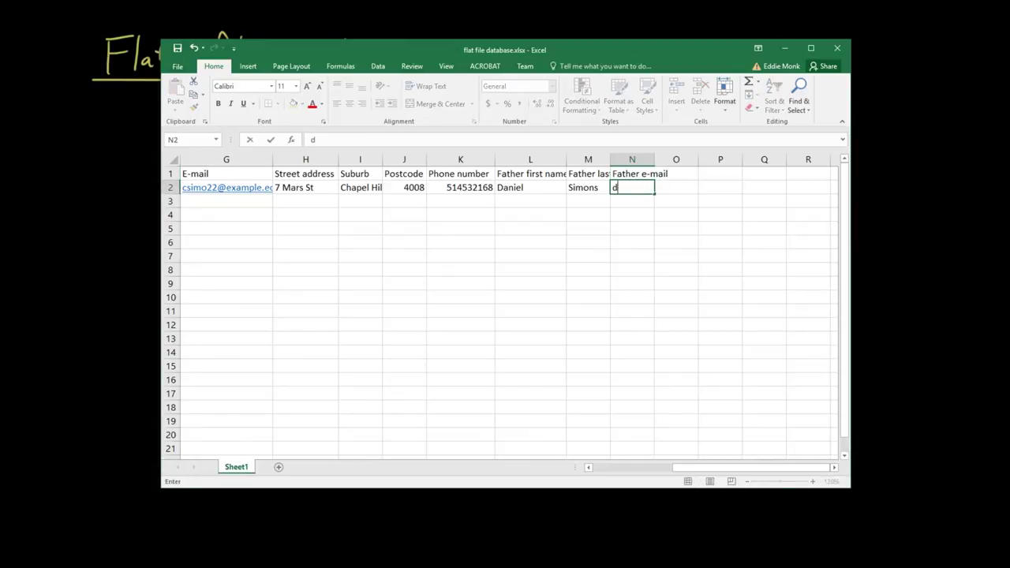
pyautogui.write('sim@example.com')
pyautogui.press('Return')
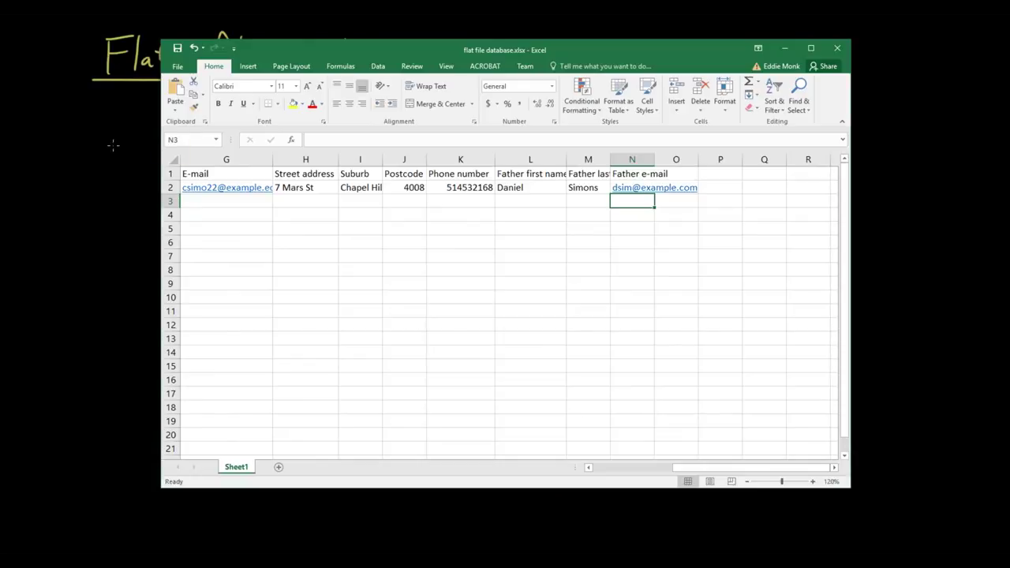
# Widen column M and enter the second student's first name, surname and gender M in row 3
pyautogui.moveTo(611, 158); pyautogui.dragTo(651, 163)
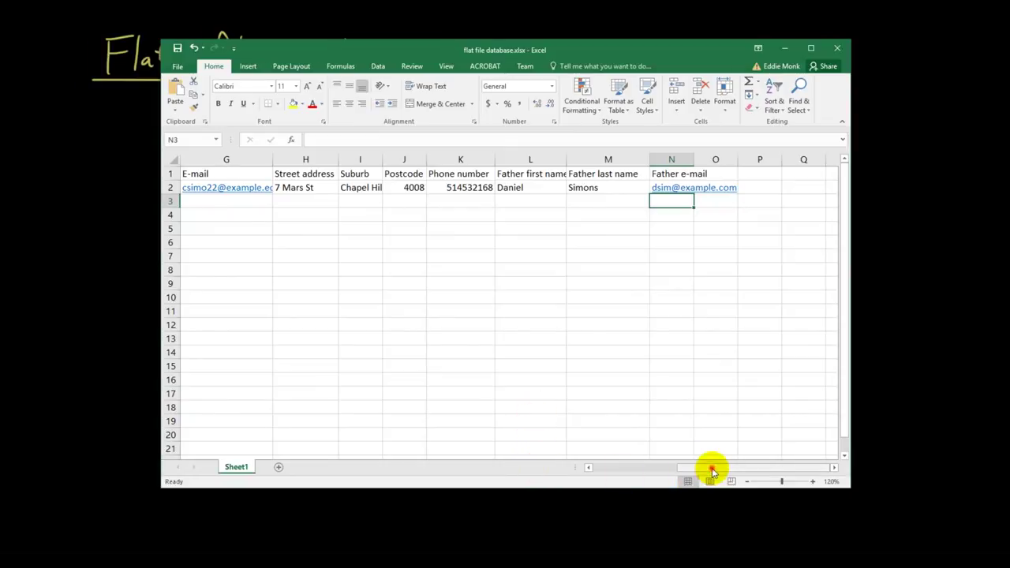
pyautogui.moveTo(712, 471); pyautogui.dragTo(606, 474)
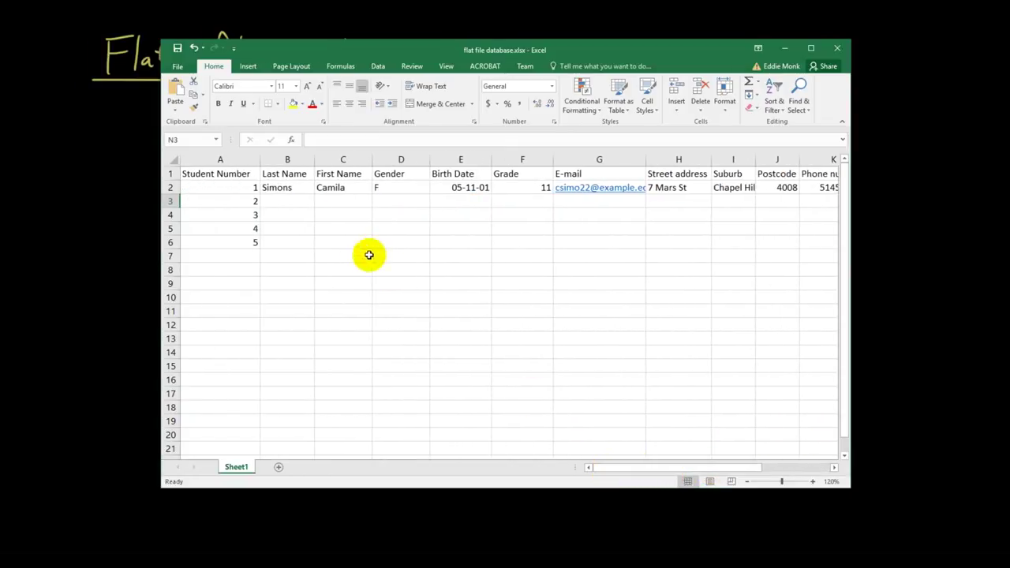
pyautogui.click(334, 201)
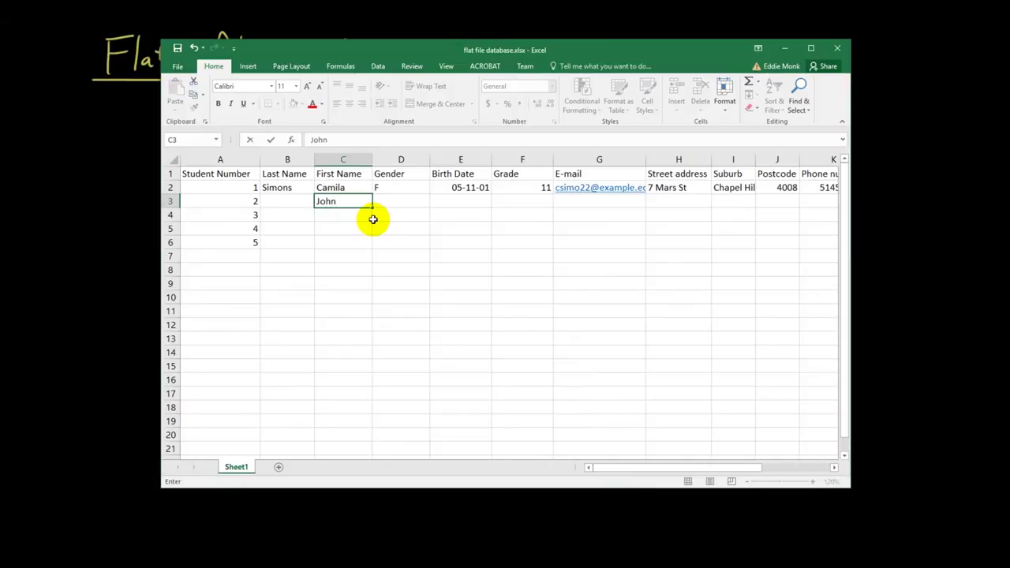
pyautogui.hotkey('shift', 'Tab')
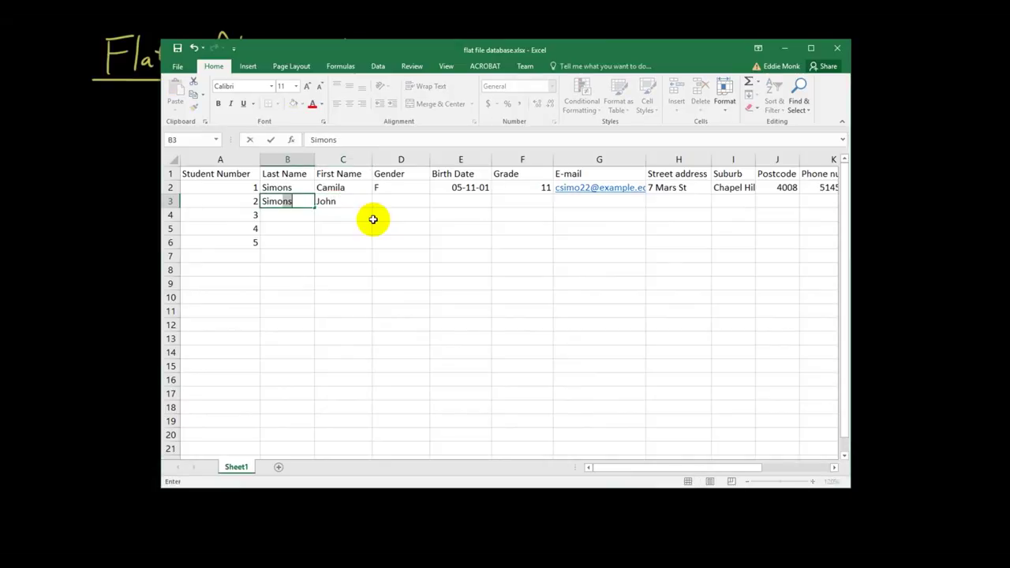
pyautogui.press('Tab')
pyautogui.press('Tab')
pyautogui.write('M')
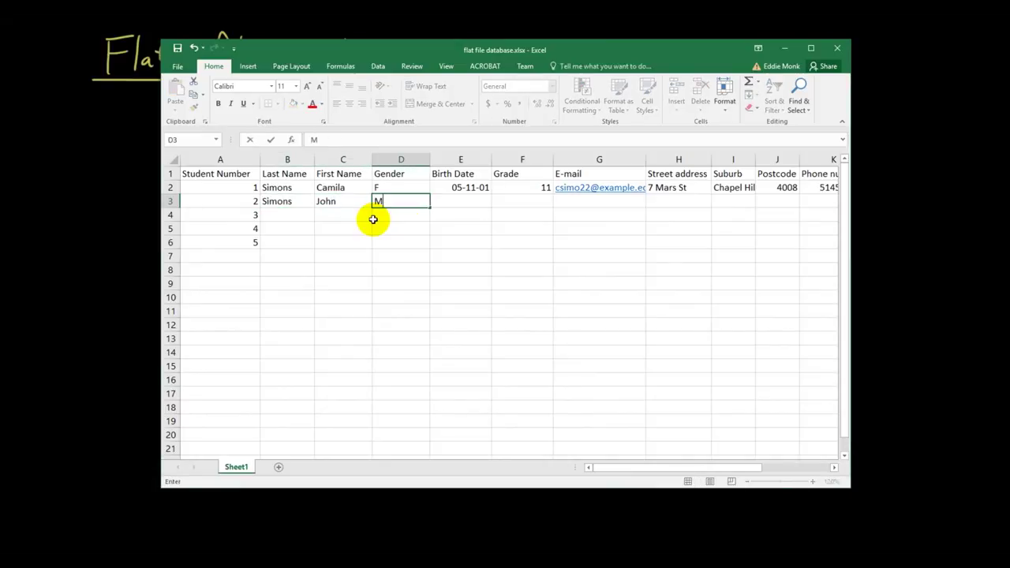
pyautogui.press('Tab')
pyautogui.press('Tab')
pyautogui.press('Tab')
pyautogui.press('Tab')
pyautogui.press('Tab')
pyautogui.press('Tab')
pyautogui.press('Tab')
pyautogui.press('Tab')
pyautogui.press('Tab')
pyautogui.press('Tab')
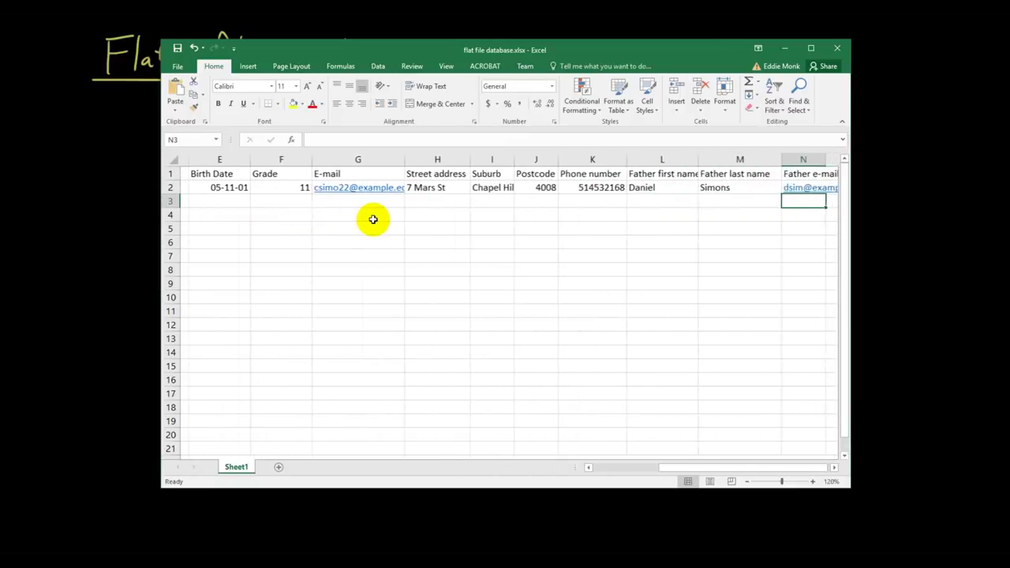
# Enter the father's first and last names for the second student in L3:M3
pyautogui.hotkey('shift', 'Tab')
pyautogui.hotkey('shift', 'Tab')
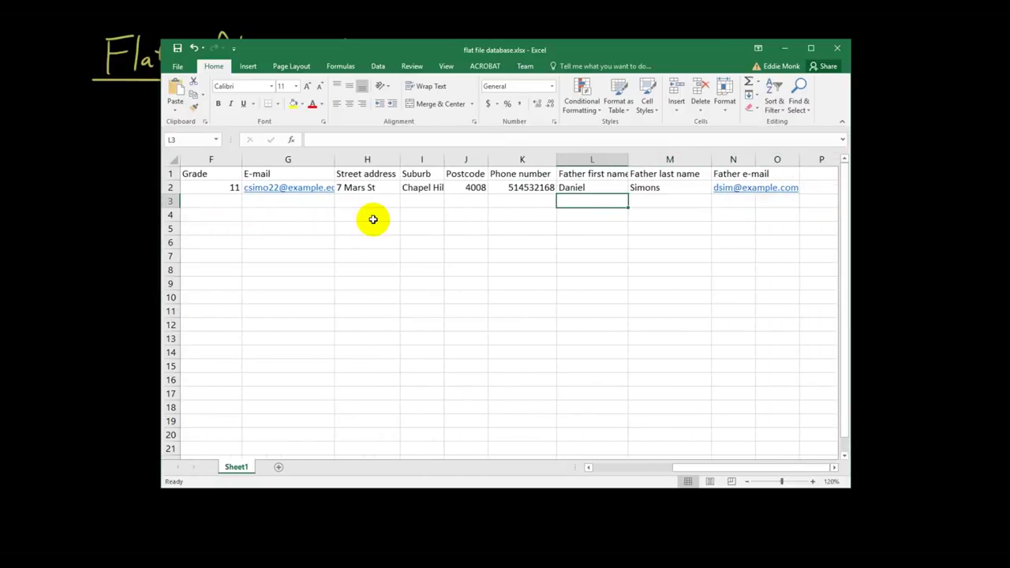
pyautogui.hotkey('shift', 'Tab')
pyautogui.hotkey('shift', 'Tab')
pyautogui.hotkey('shift', 'Tab')
pyautogui.hotkey('shift', 'Tab')
pyautogui.hotkey('shift', 'Tab')
pyautogui.hotkey('shift', 'Tab')
pyautogui.hotkey('shift', 'Tab')
pyautogui.hotkey('shift', 'Tab')
pyautogui.hotkey('shift', 'Tab')
pyautogui.hotkey('shift', 'Tab')
pyautogui.hotkey('shift', 'Tab')
pyautogui.press('Tab')
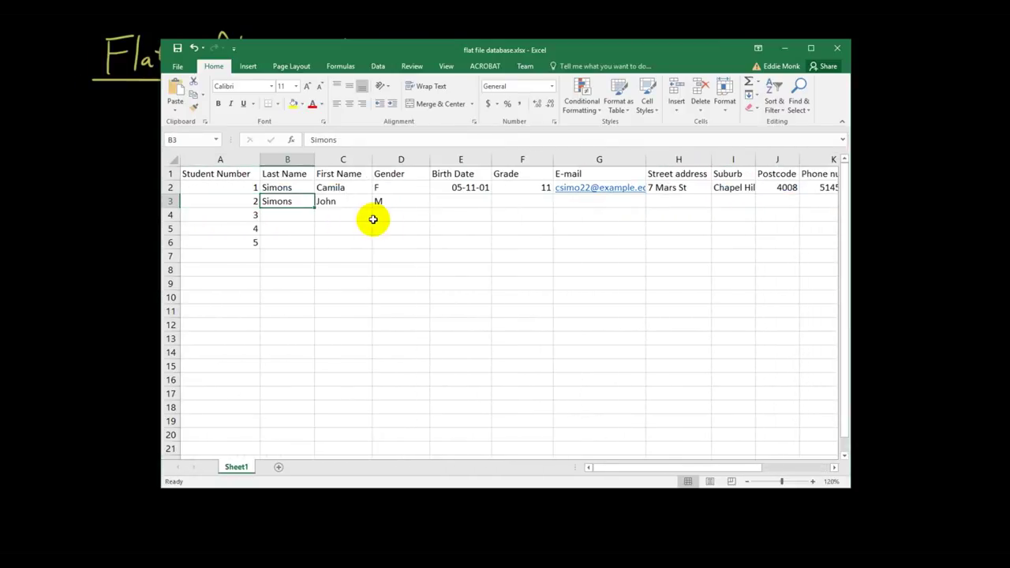
pyautogui.press('Tab')
pyautogui.press('Tab')
pyautogui.press('Tab')
pyautogui.press('Tab')
pyautogui.press('Tab')
pyautogui.press('Tab')
pyautogui.press('Tab')
pyautogui.press('Tab')
pyautogui.press('Tab')
pyautogui.press('Tab')
pyautogui.press('Tab')
pyautogui.press('Tab')
pyautogui.press('Tab')
pyautogui.press('Tab')
pyautogui.press('Tab')
pyautogui.press('Tab')
pyautogui.press('Tab')
pyautogui.hotkey('shift', 'Tab')
pyautogui.hotkey('shift', 'Tab')
pyautogui.hotkey('shift', 'Tab')
pyautogui.hotkey('shift', 'Tab')
pyautogui.hotkey('shift', 'Tab')
pyautogui.hotkey('shift', 'Tab')
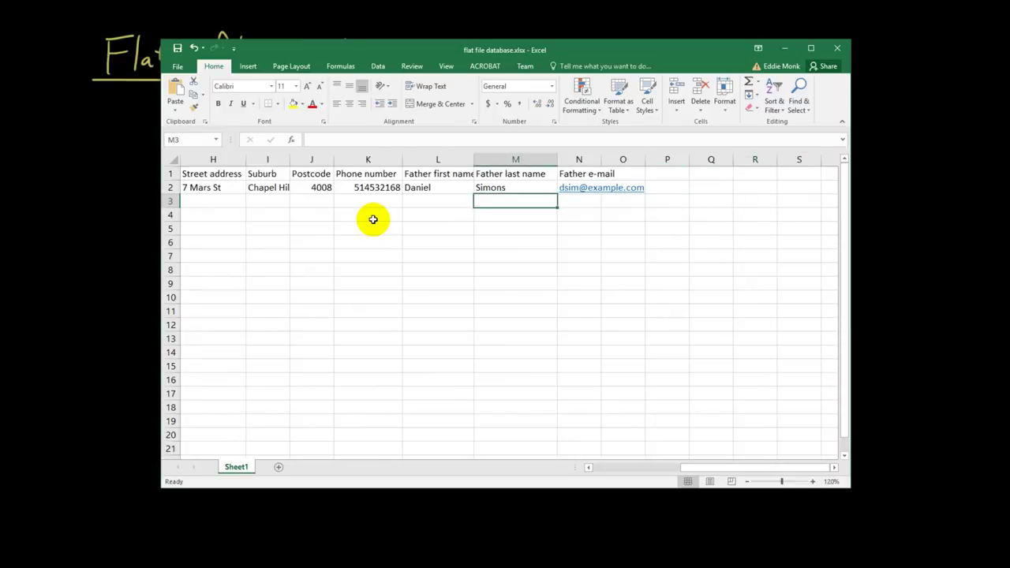
pyautogui.hotkey('shift', 'Tab')
pyautogui.hotkey('shift', 'Tab')
pyautogui.press('Tab')
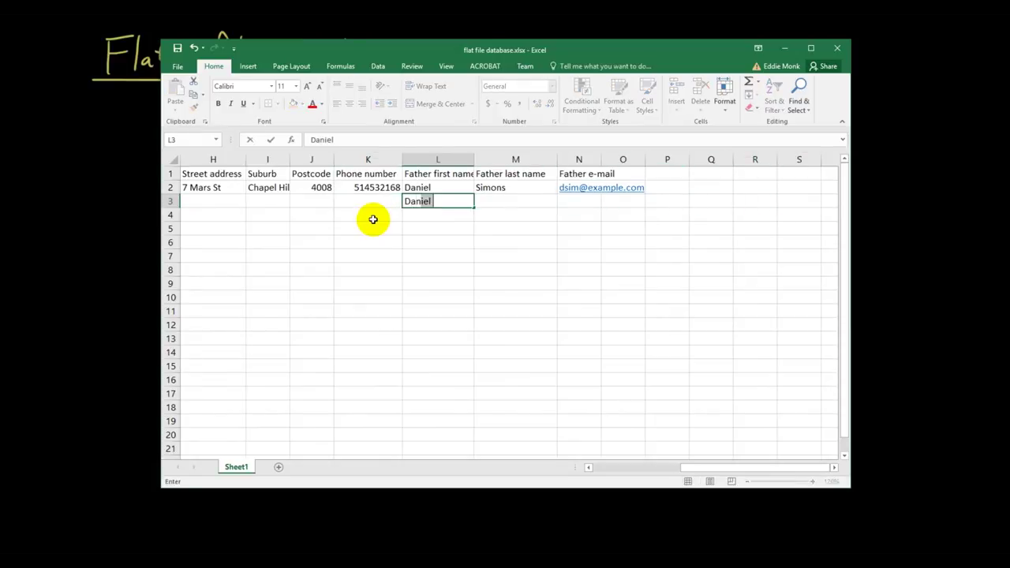
pyautogui.press('Tab')
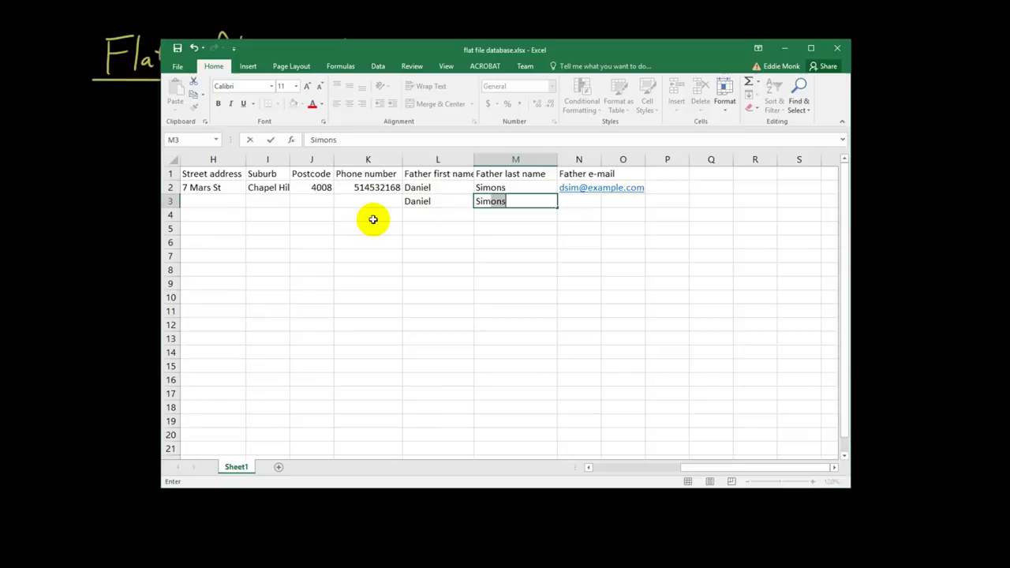
pyautogui.press('Return')
pyautogui.press('Tab')
pyautogui.press('Return')
# Copy the father's e-mail address from N2 into N3
pyautogui.press('Up')
pyautogui.press('Up')
pyautogui.press('Up')
pyautogui.hotkey('ctrl', 'c')
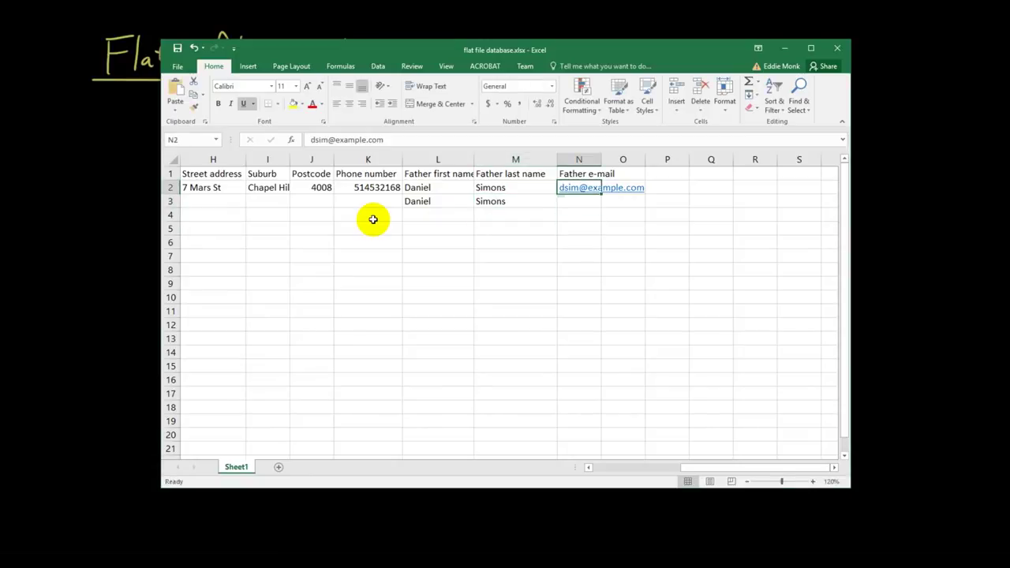
pyautogui.press('Down')
pyautogui.hotkey('ctrl', 'v')
pyautogui.press('Escape')
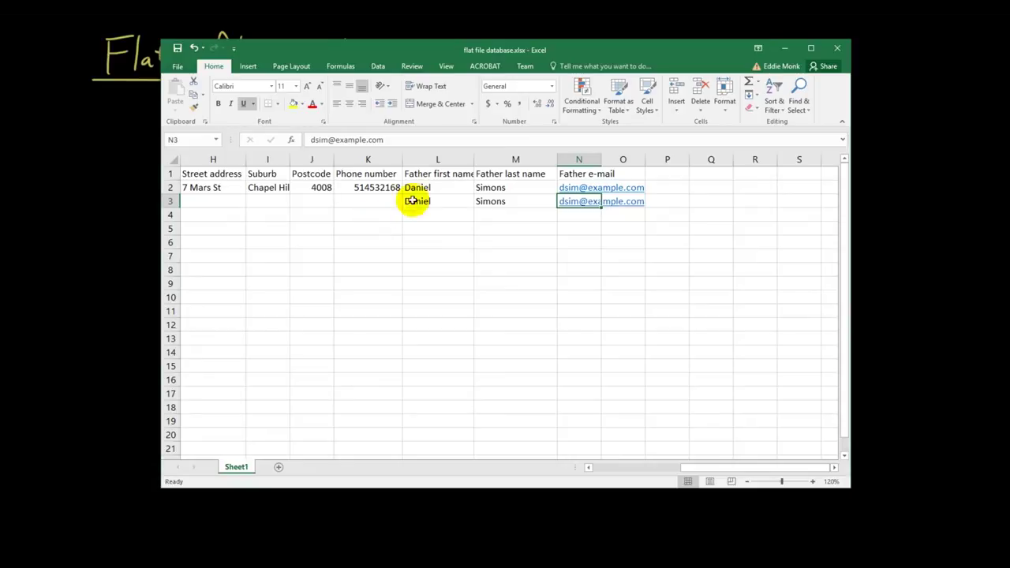
# Copy the street address, suburb, postcode and phone number from H2:K2 into the second student's row
pyautogui.moveTo(426, 187); pyautogui.dragTo(577, 210)
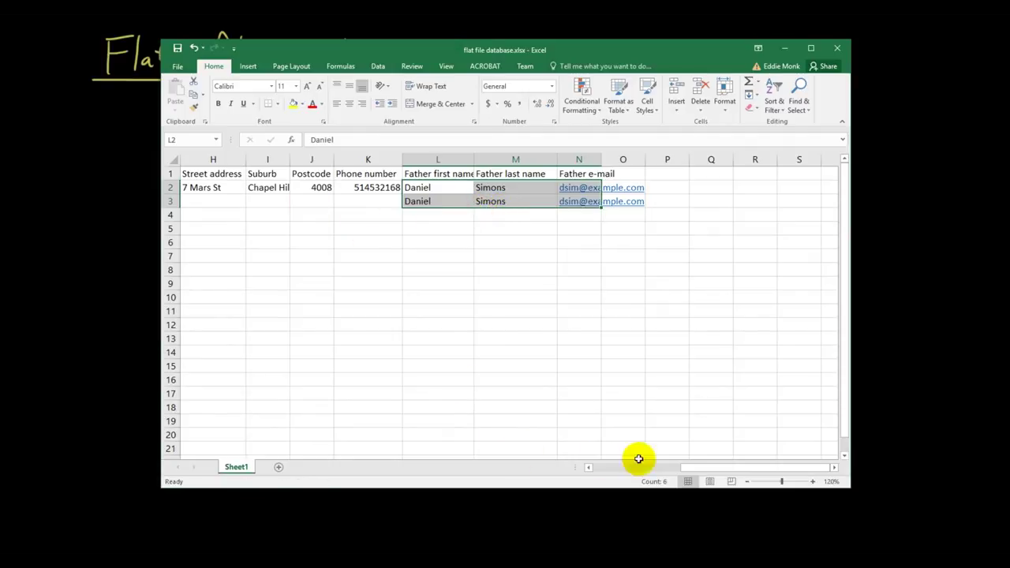
pyautogui.moveTo(700, 466); pyautogui.dragTo(654, 467)
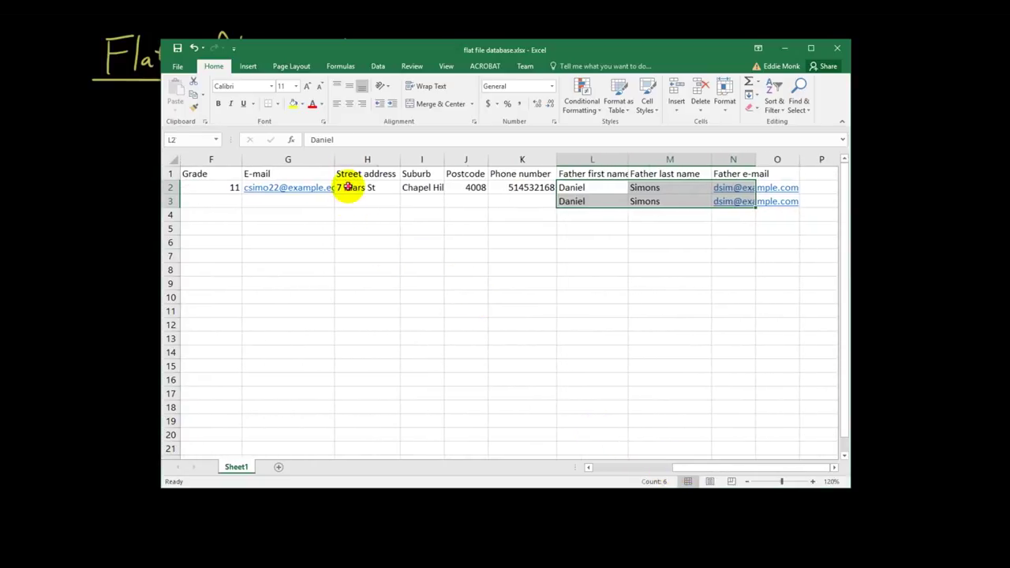
pyautogui.moveTo(354, 186); pyautogui.dragTo(644, 203)
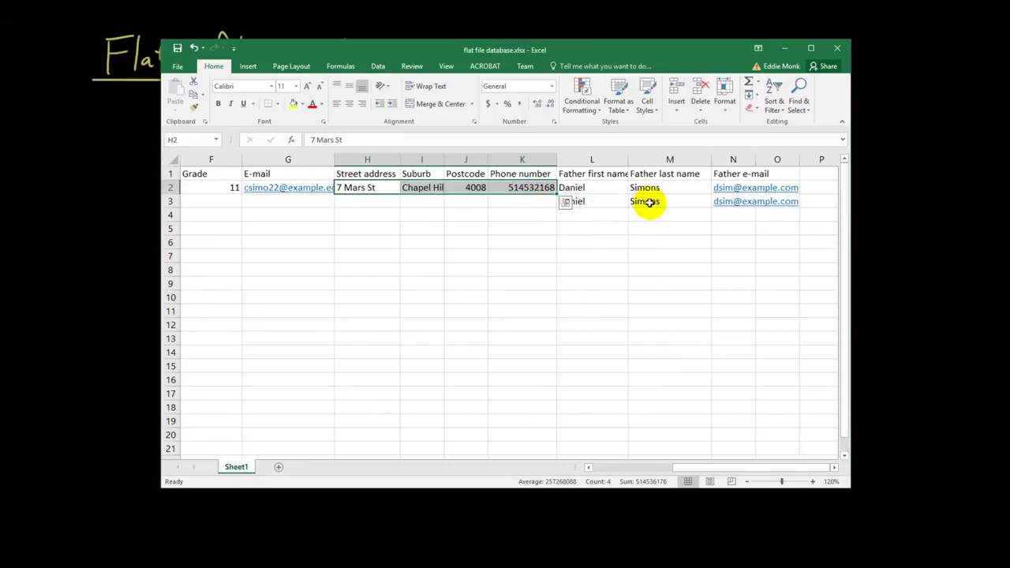
pyautogui.moveTo(368, 192); pyautogui.dragTo(510, 197)
pyautogui.hotkey('ctrl', 'c')
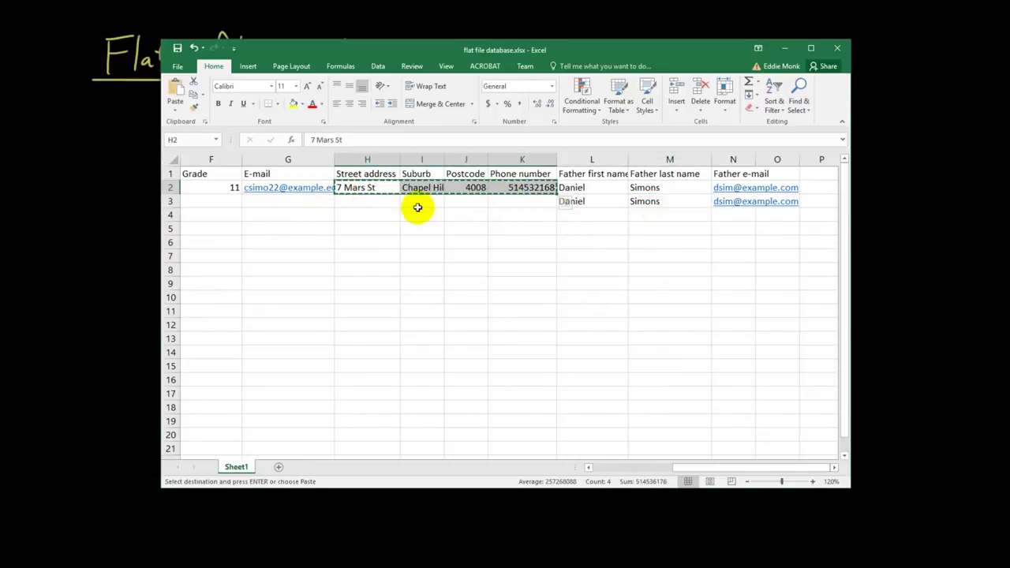
pyautogui.click(379, 204)
pyautogui.hotkey('ctrl', 'v')
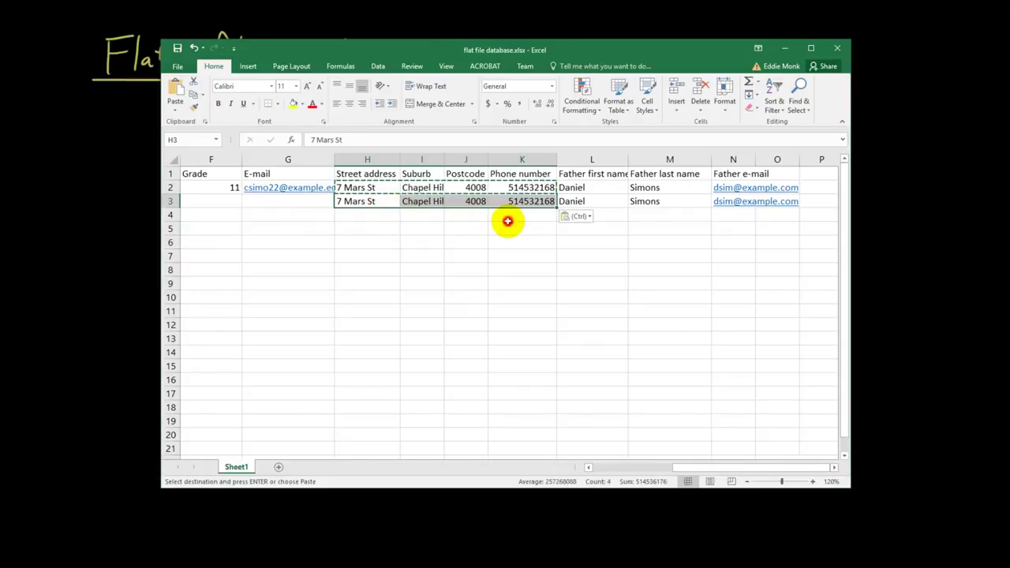
pyautogui.click(506, 220)
pyautogui.press('Escape')
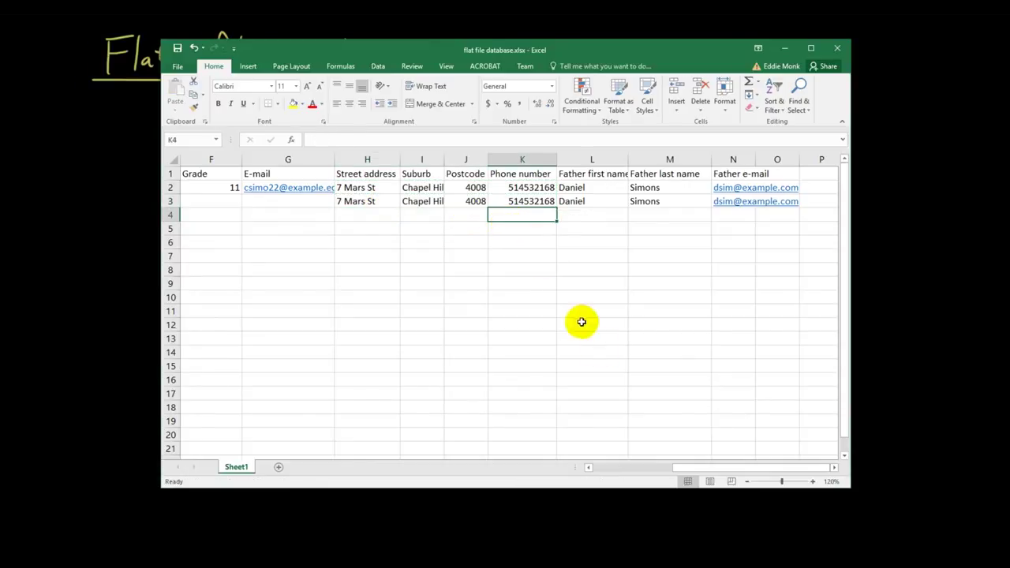
pyautogui.moveTo(712, 467); pyautogui.dragTo(673, 468)
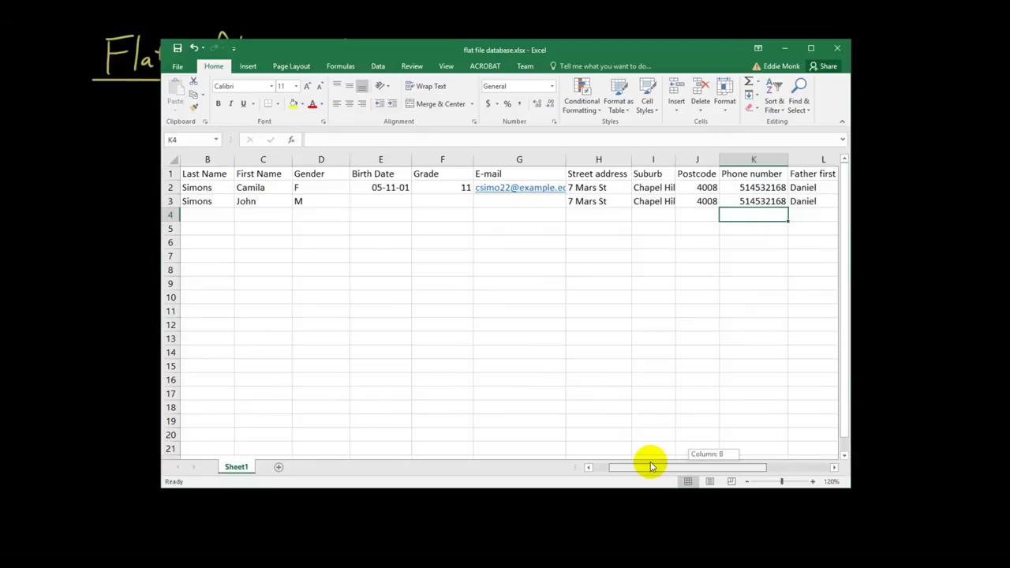
pyautogui.moveTo(651, 466); pyautogui.dragTo(606, 454)
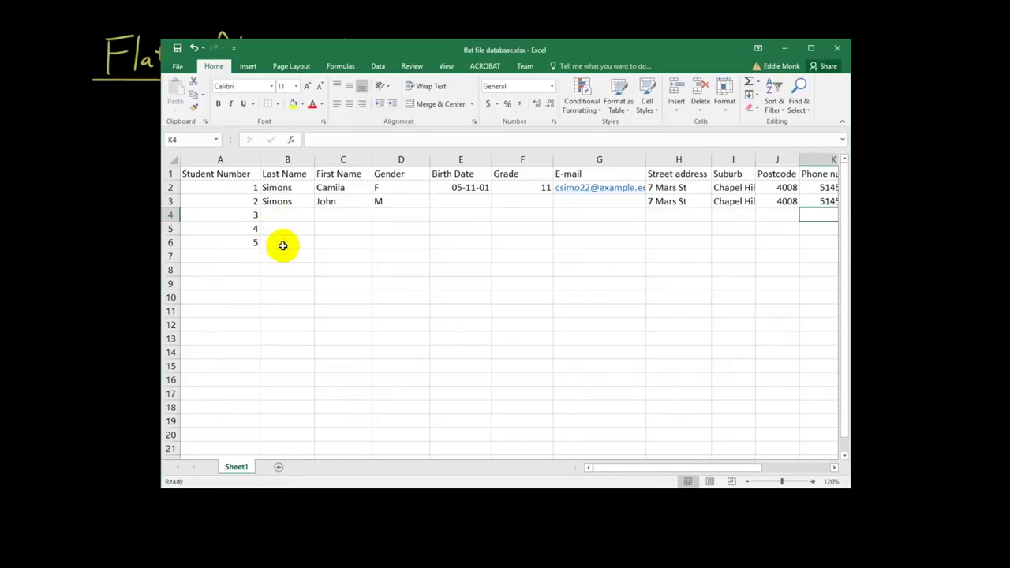
pyautogui.moveTo(702, 469); pyautogui.dragTo(785, 468)
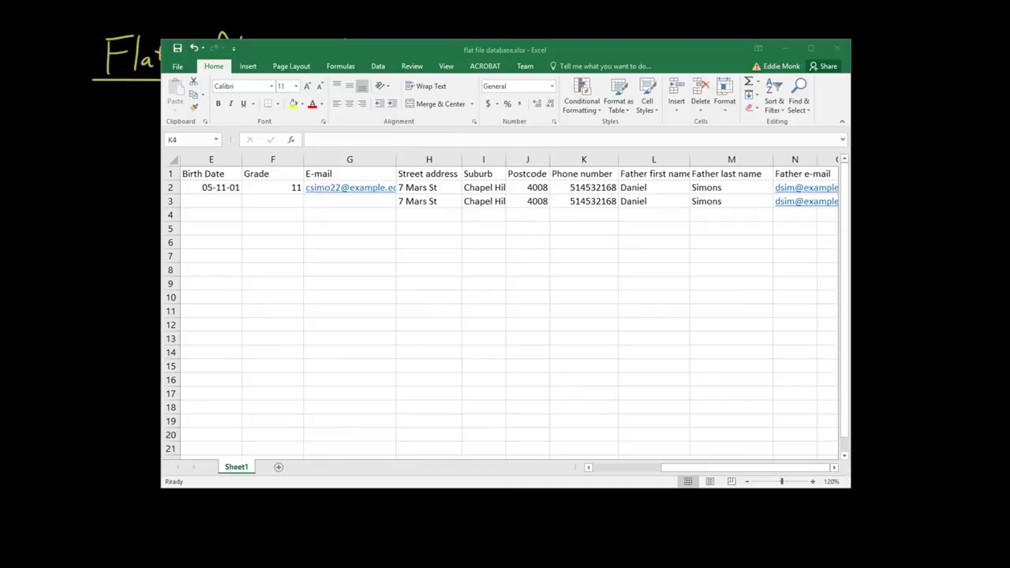
# Replace the first student's street address in H2 with the new address
pyautogui.click(404, 191)
pyautogui.click(405, 190)
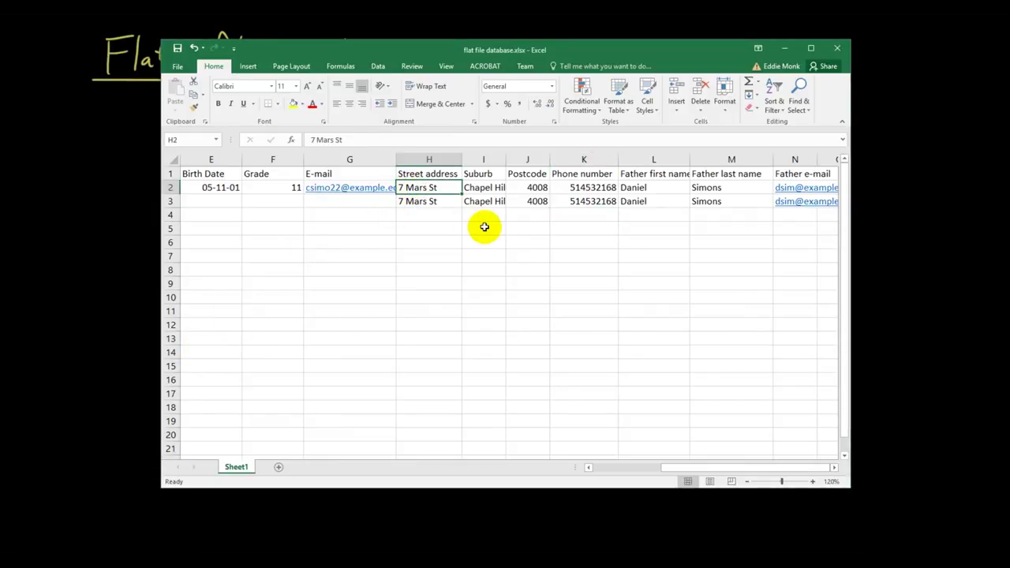
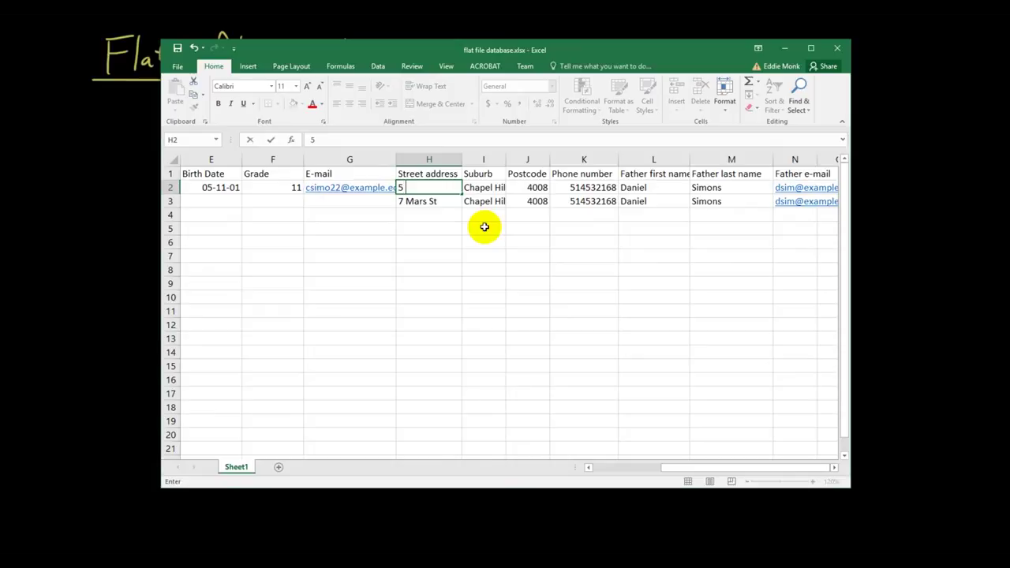
pyautogui.press('Return')
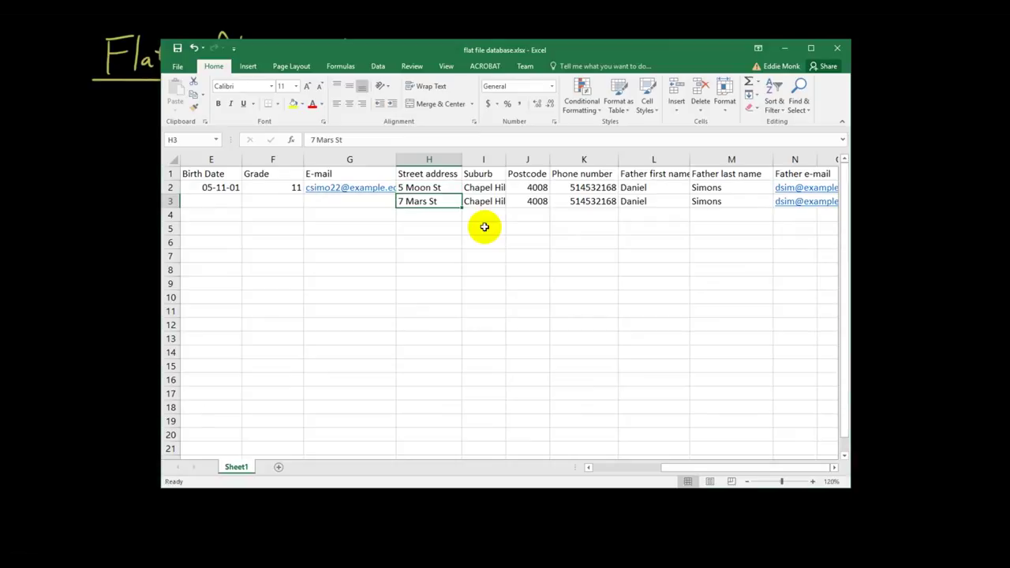
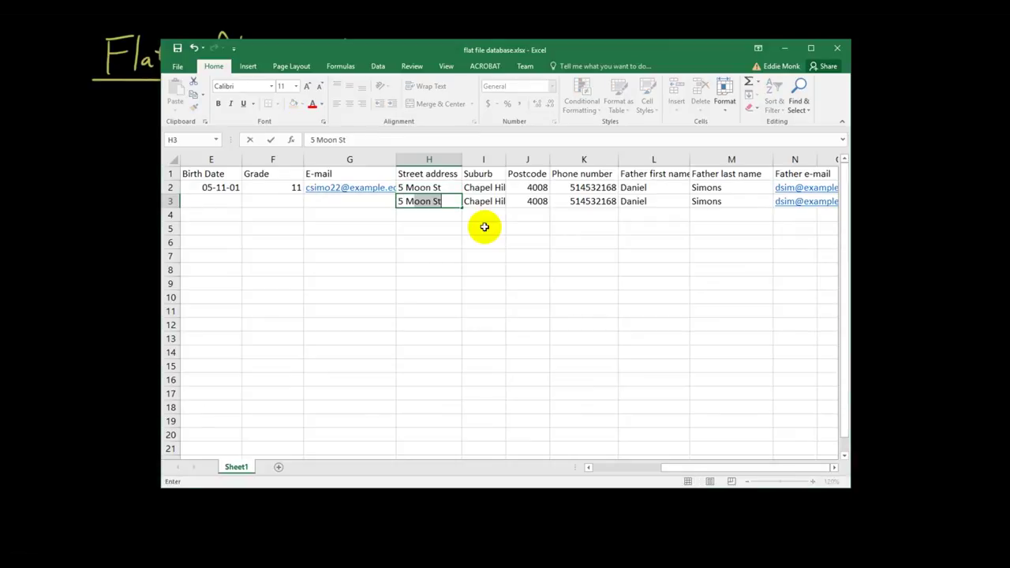
# Enter the same street address in H3, correcting its capitalisation, and check the row's details
pyautogui.press('Return')
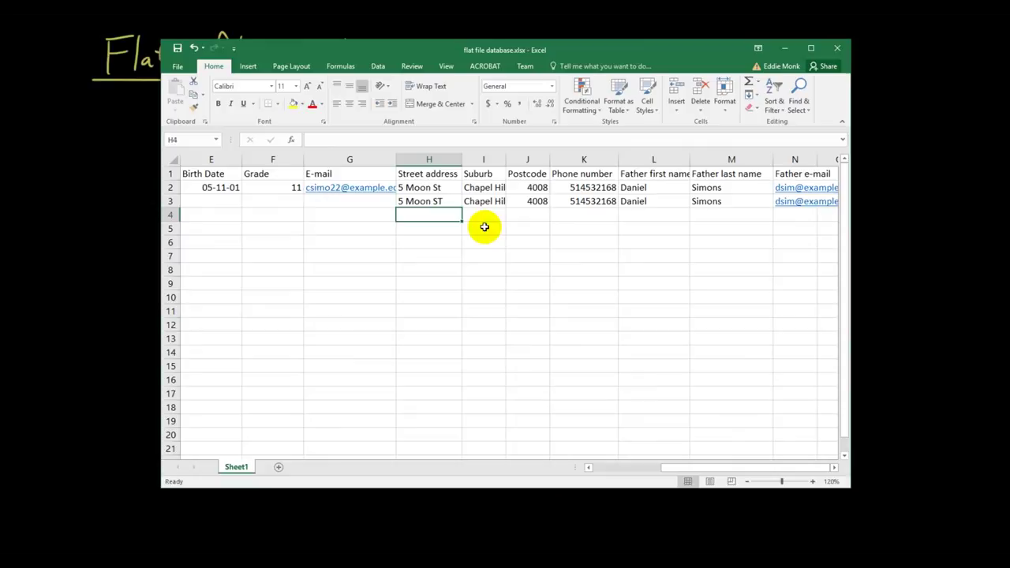
pyautogui.press('Up')
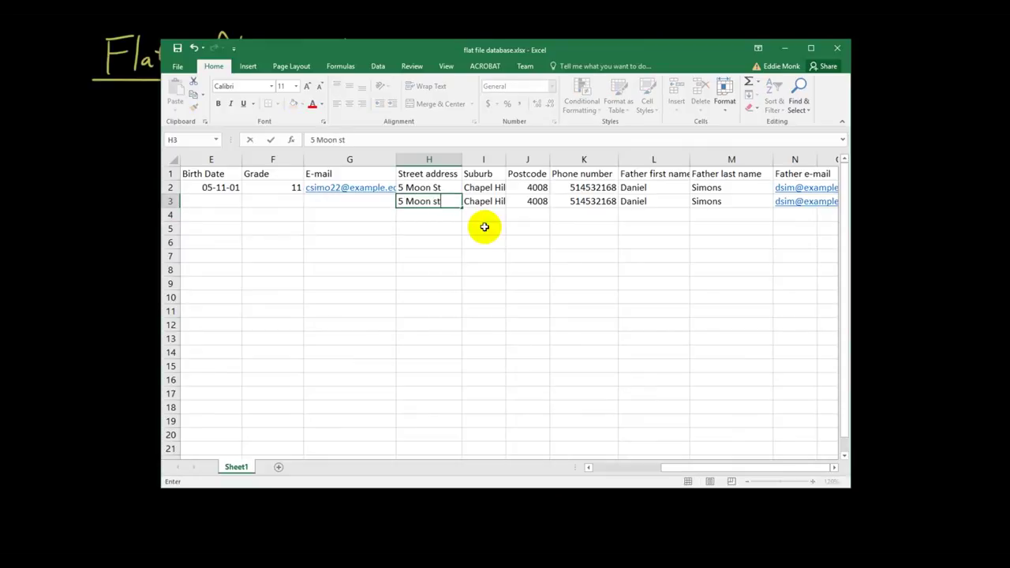
pyautogui.press('Return')
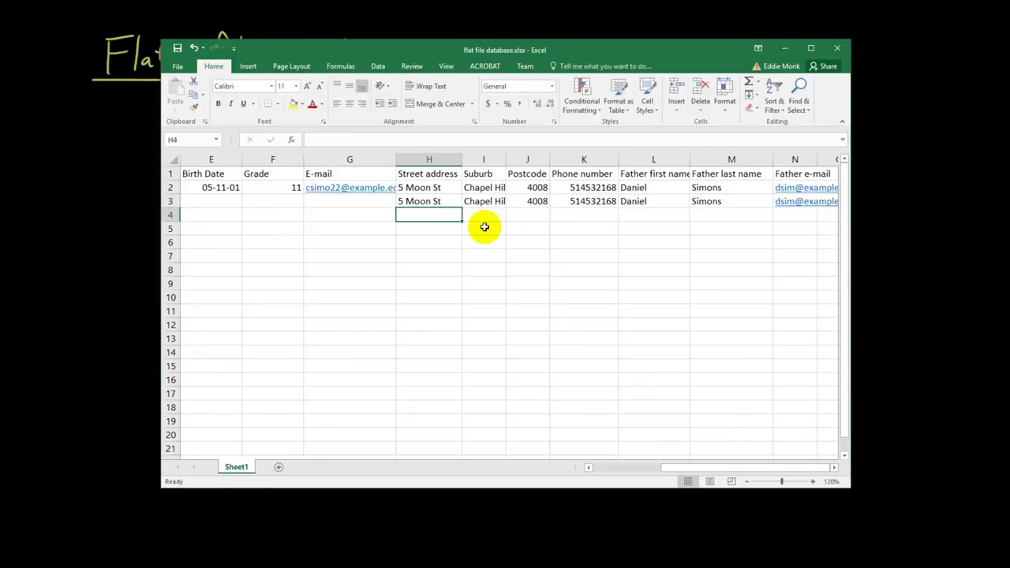
pyautogui.press('Up')
pyautogui.press('Right')
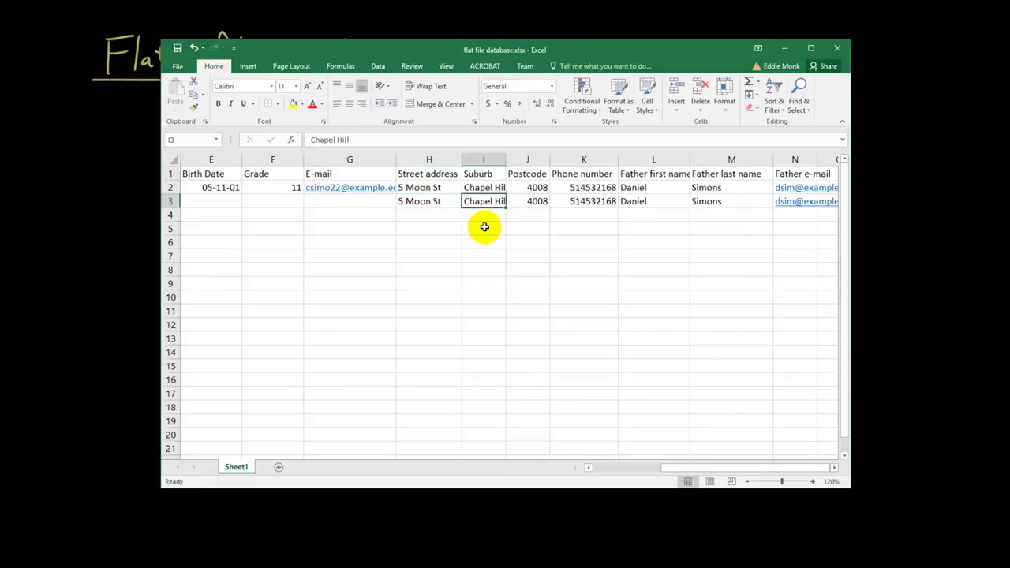
pyautogui.press('Right')
pyautogui.press('Right')
pyautogui.press('Right')
pyautogui.press('Right')
pyautogui.press('Right')
pyautogui.press('Left')
pyautogui.press('Left')
pyautogui.press('Left')
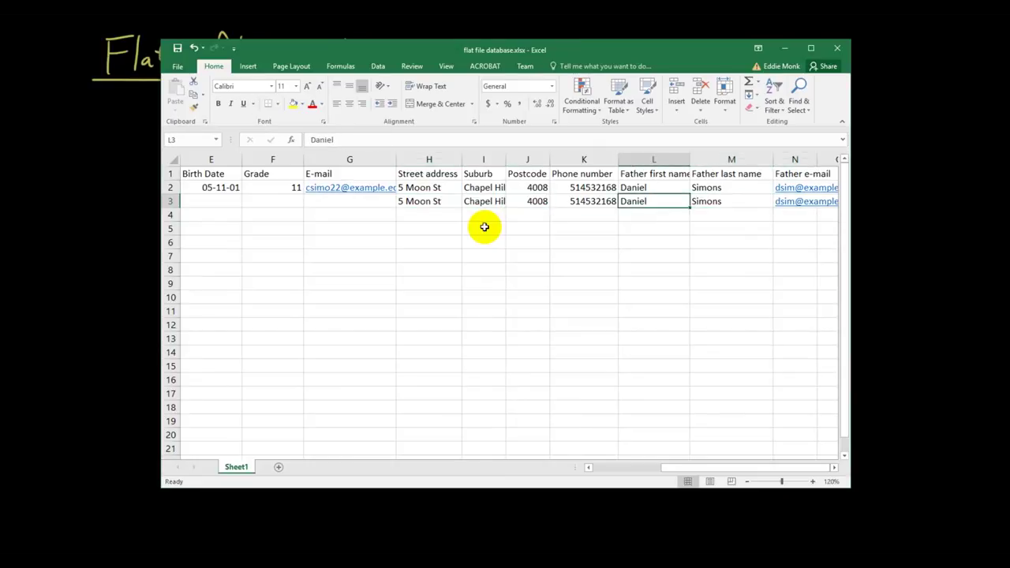
pyautogui.press('Up')
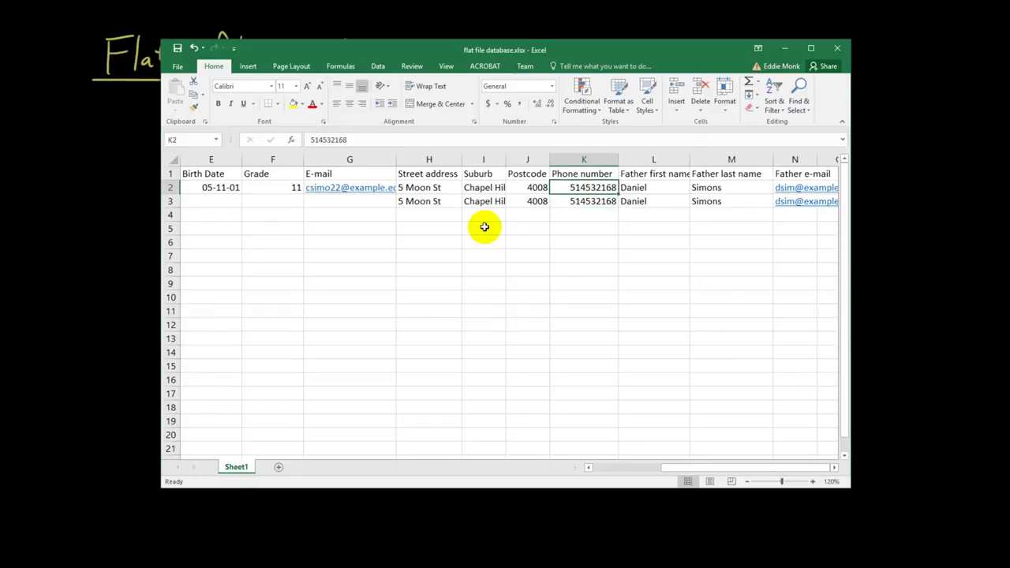
pyautogui.press('Right')
pyautogui.press('Right')
pyautogui.press('Right')
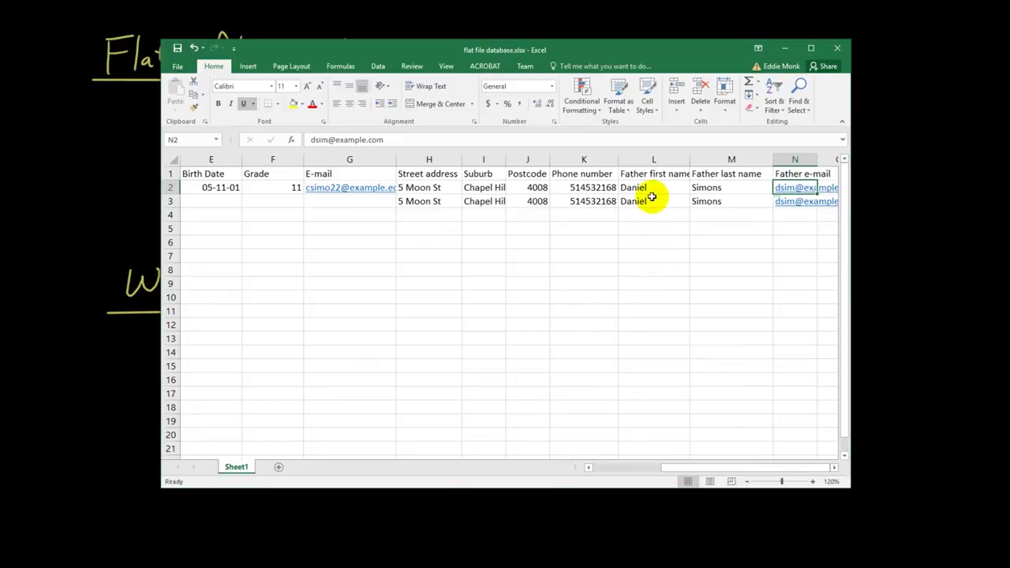
pyautogui.moveTo(718, 471); pyautogui.dragTo(827, 469)
# Replace the first student's father e-mail in N2 with a different address, then return to the table's start
pyautogui.click(834, 468)
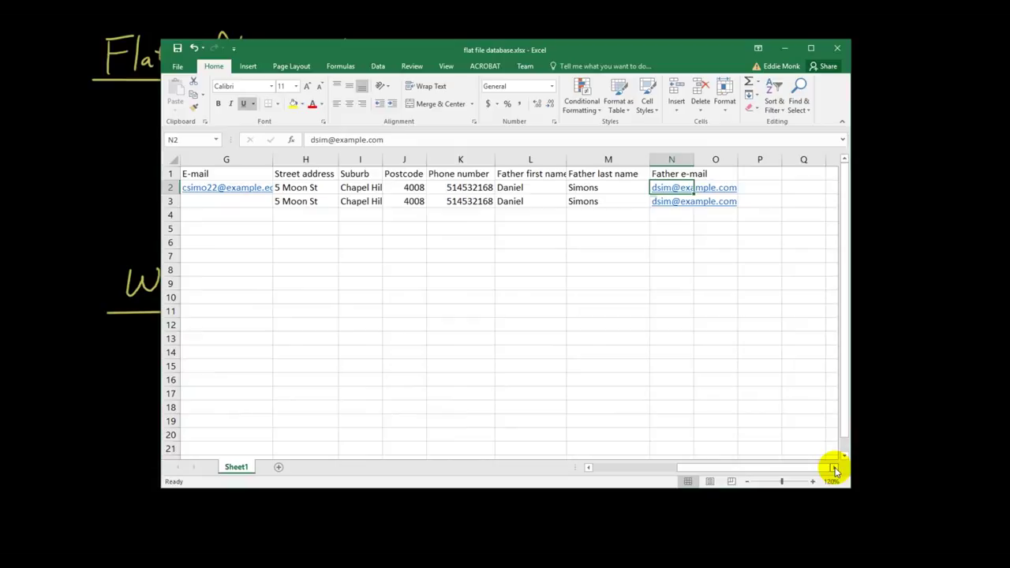
pyautogui.click(834, 468)
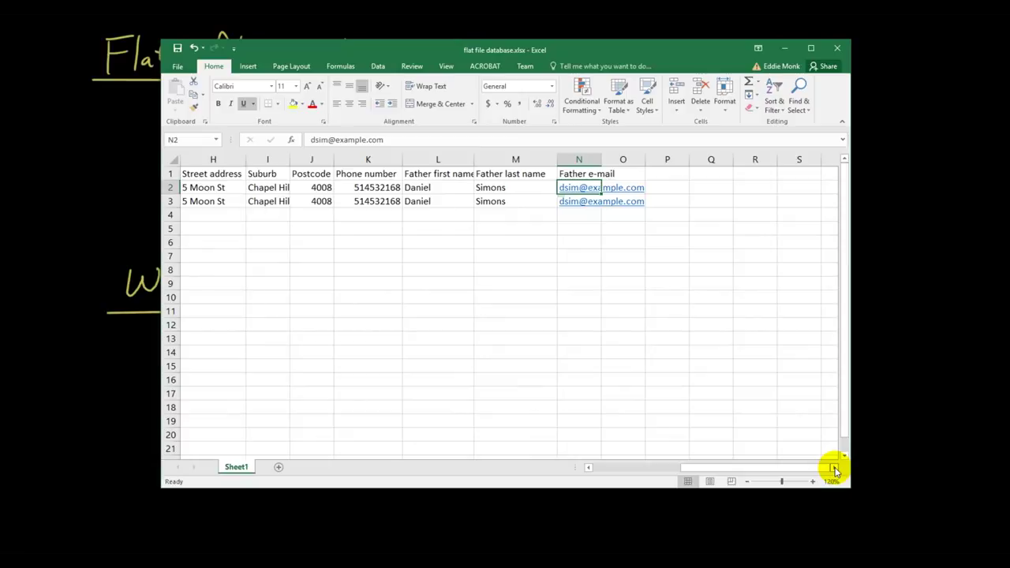
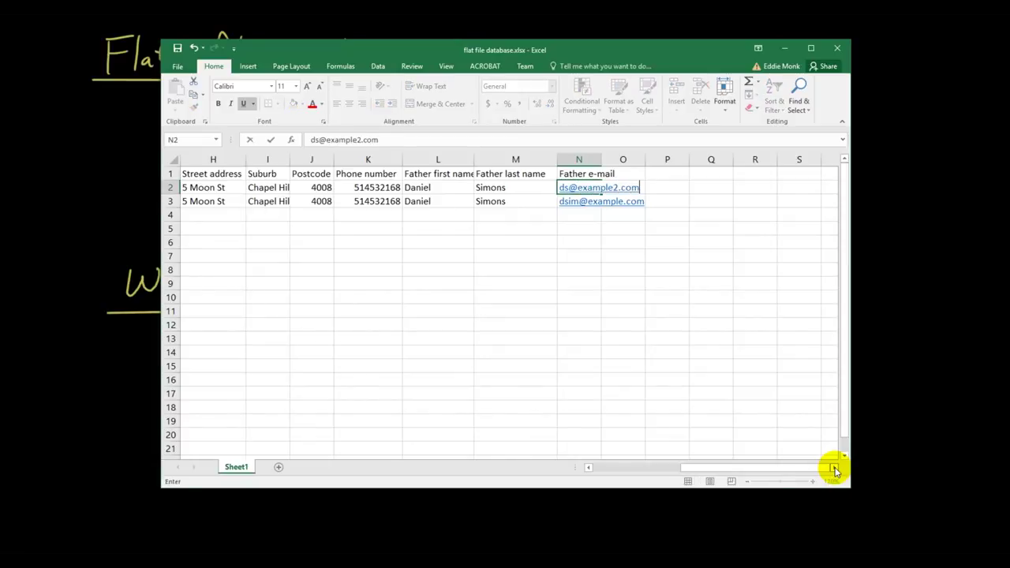
pyautogui.press('Return')
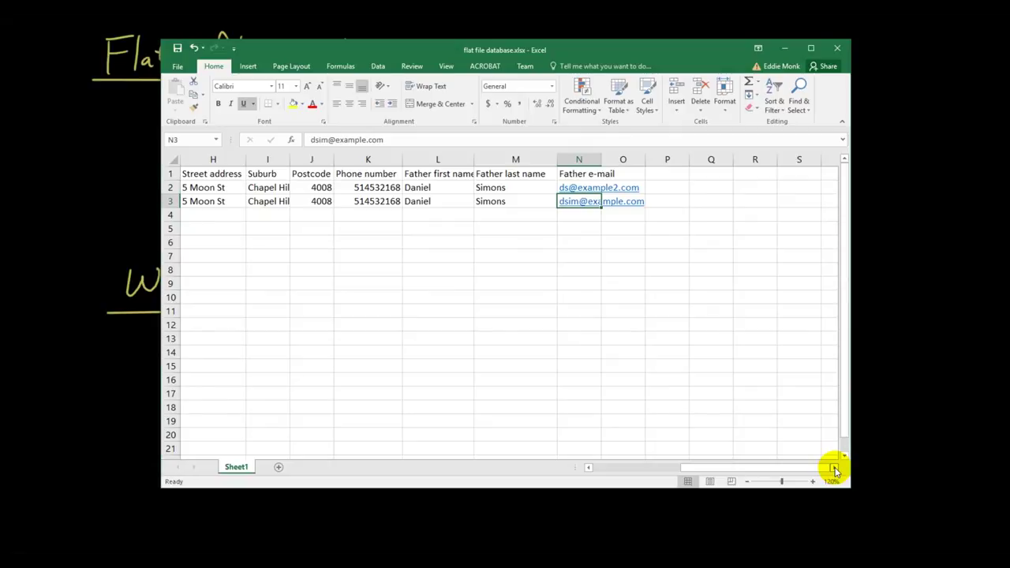
pyautogui.press('Up')
pyautogui.press('Left')
pyautogui.press('Left')
pyautogui.press('Left')
pyautogui.press('Left')
pyautogui.press('Left')
pyautogui.press('Left')
pyautogui.press('Left')
pyautogui.press('Left')
pyautogui.press('Left')
pyautogui.press('Left')
pyautogui.press('Left')
pyautogui.press('Left')
pyautogui.press('Left')
pyautogui.press('End')
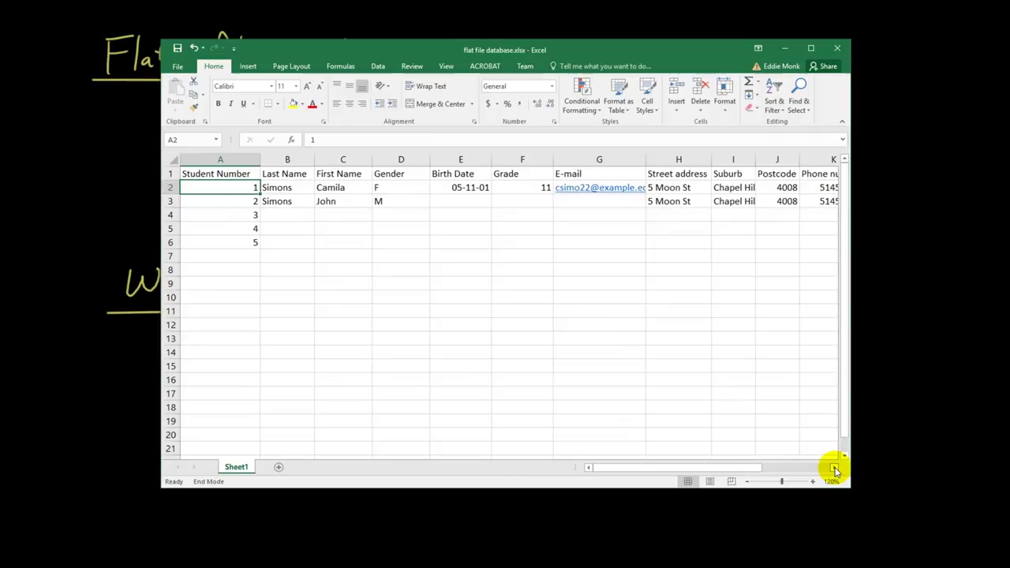
pyautogui.press('End')
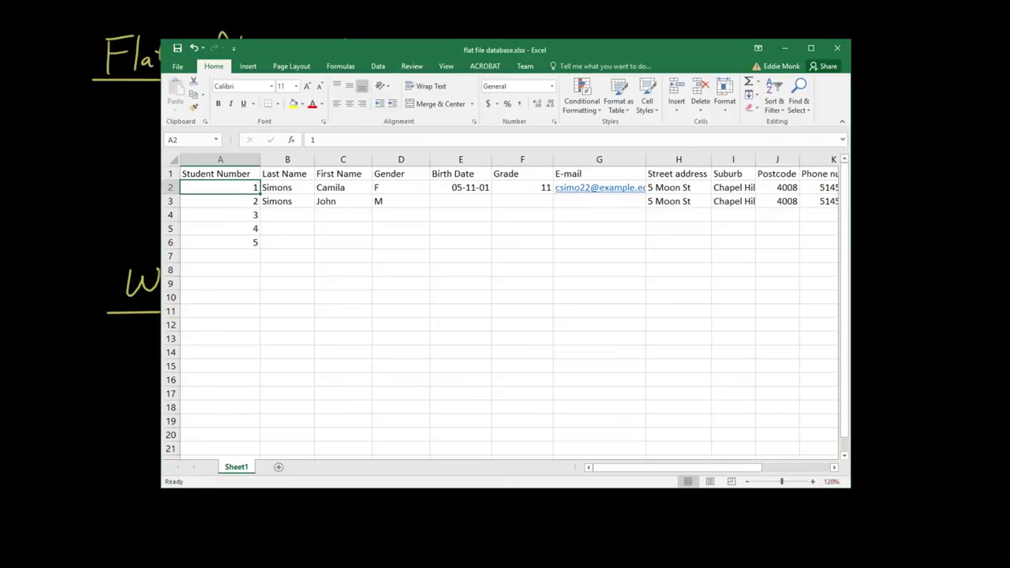
pyautogui.moveTo(739, 468); pyautogui.dragTo(845, 461)
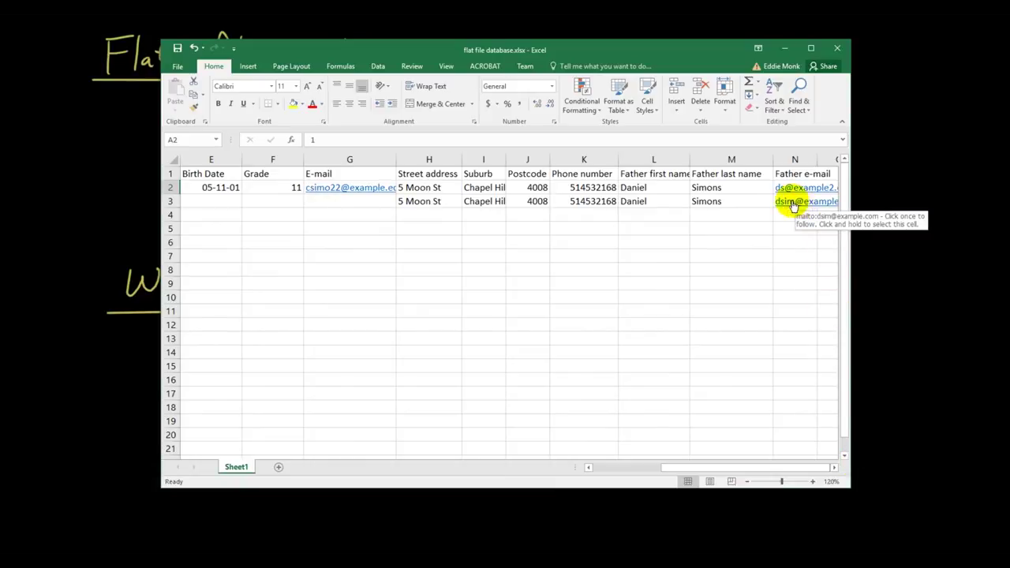
pyautogui.click(760, 199)
pyautogui.click(757, 188)
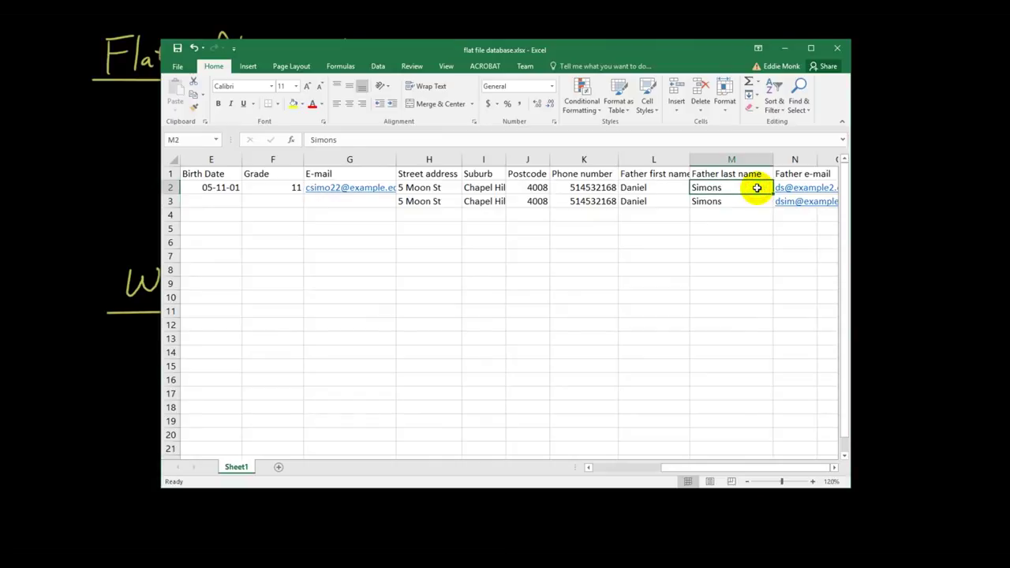
pyautogui.press('Right')
pyautogui.click(757, 188)
pyautogui.press('Right')
pyautogui.hscroll(2, 757, 188)
pyautogui.press('Down')
pyautogui.press('Left')
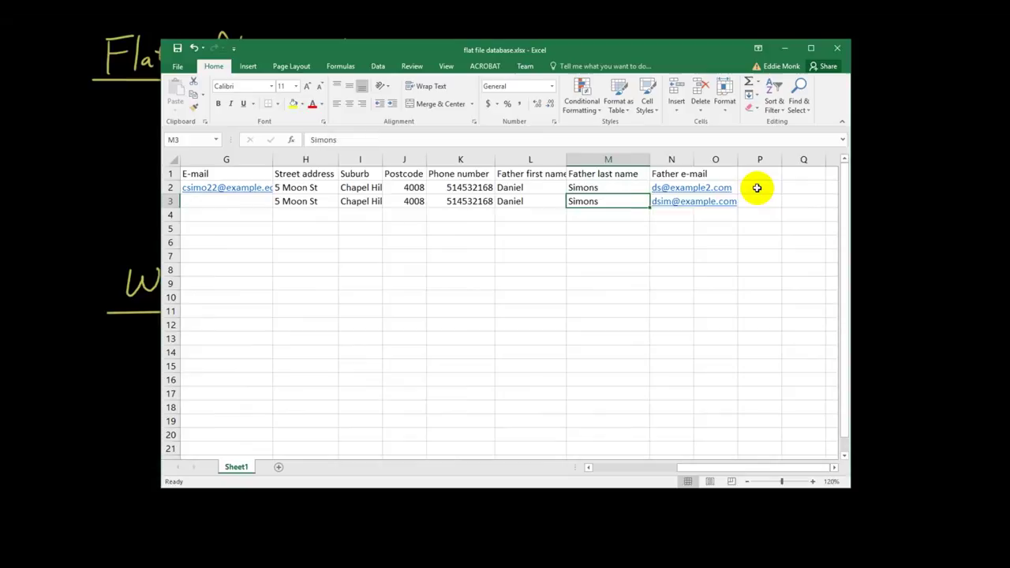
pyautogui.press('Right')
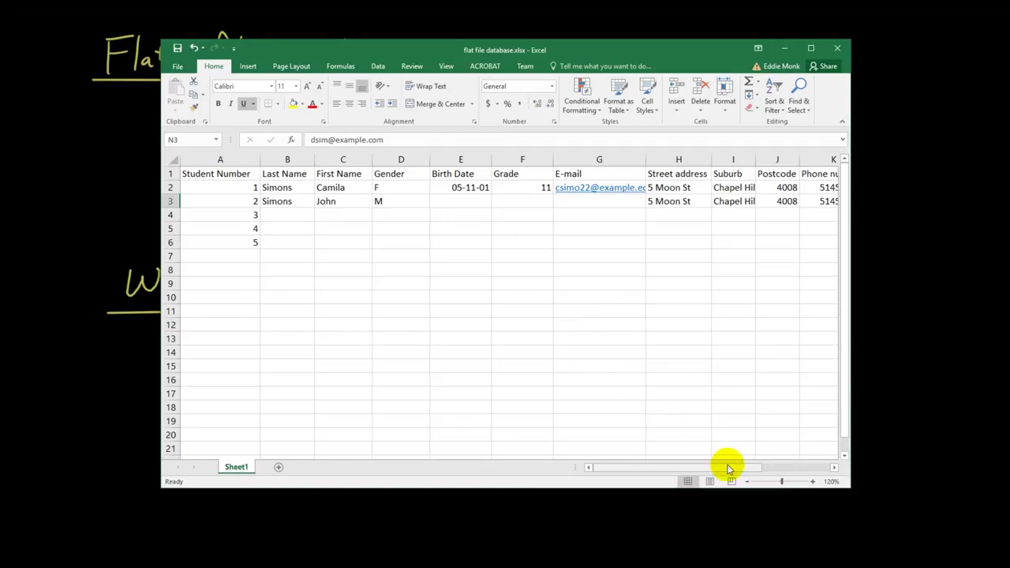
# Autofit the Father e-mail column and add a widened 'Subject name' heading in O1
pyautogui.moveTo(728, 469); pyautogui.dragTo(812, 466)
pyautogui.click(835, 468)
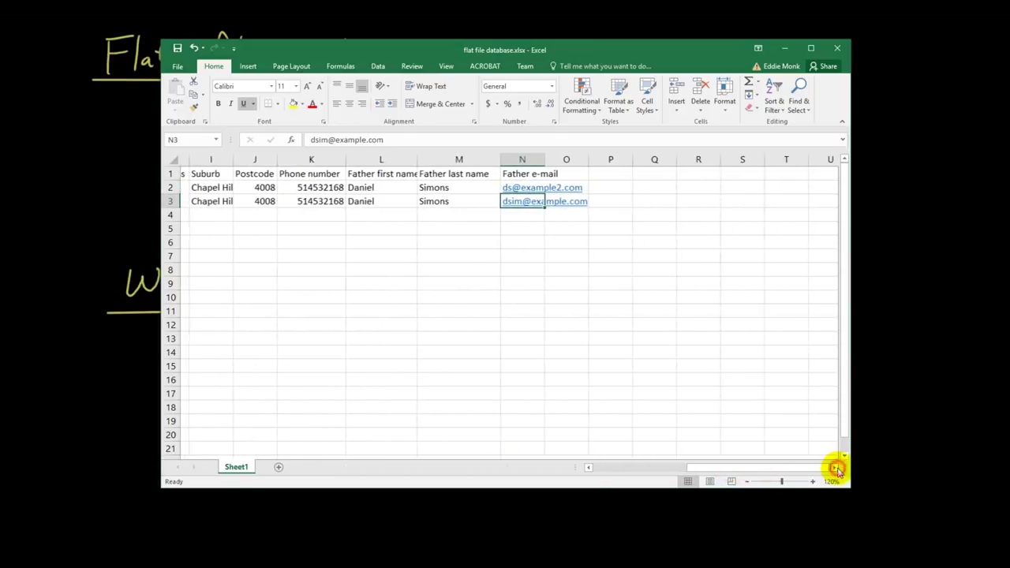
pyautogui.doubleClick(534, 159)
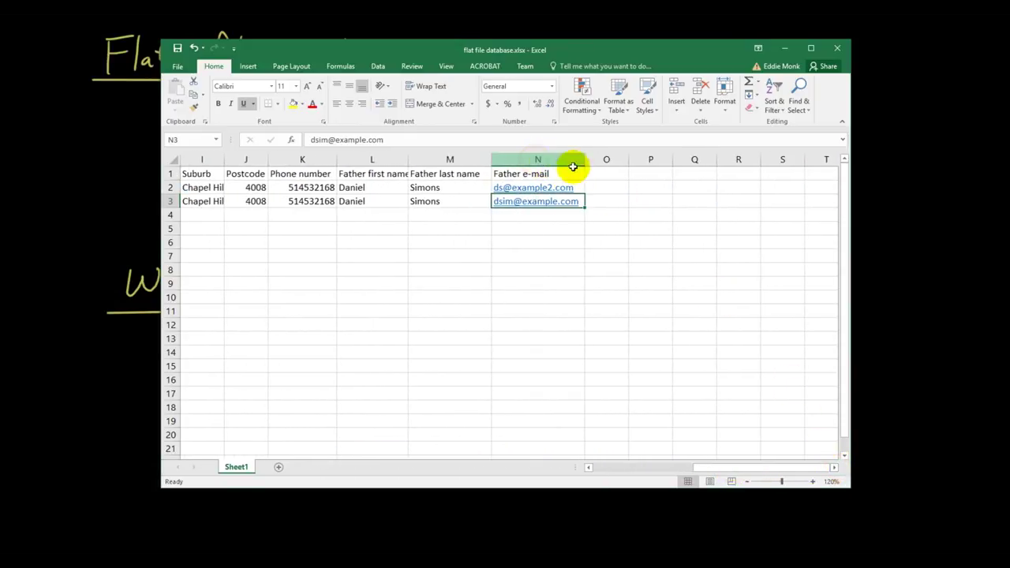
pyautogui.click(599, 174)
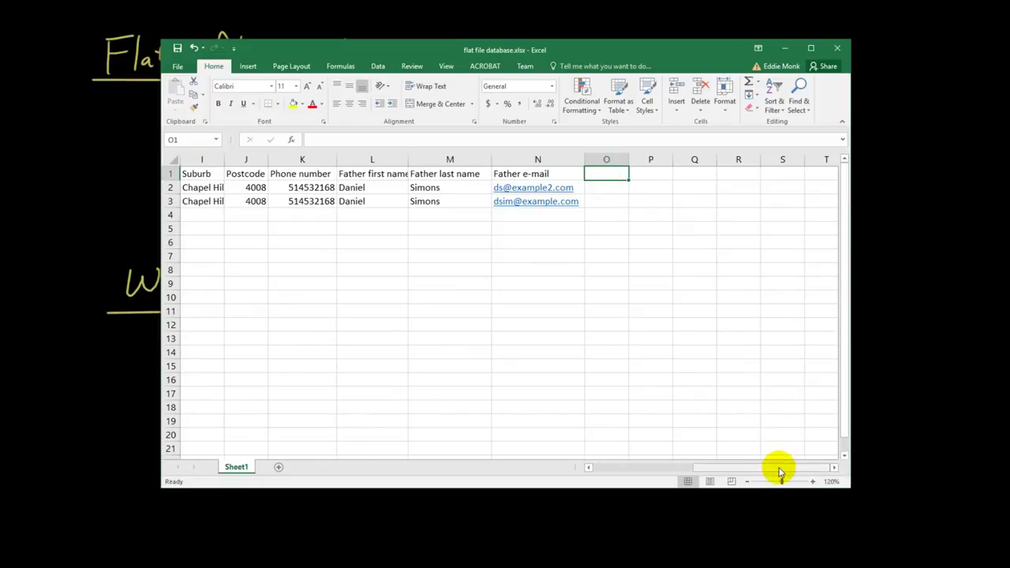
pyautogui.moveTo(779, 469); pyautogui.dragTo(821, 472)
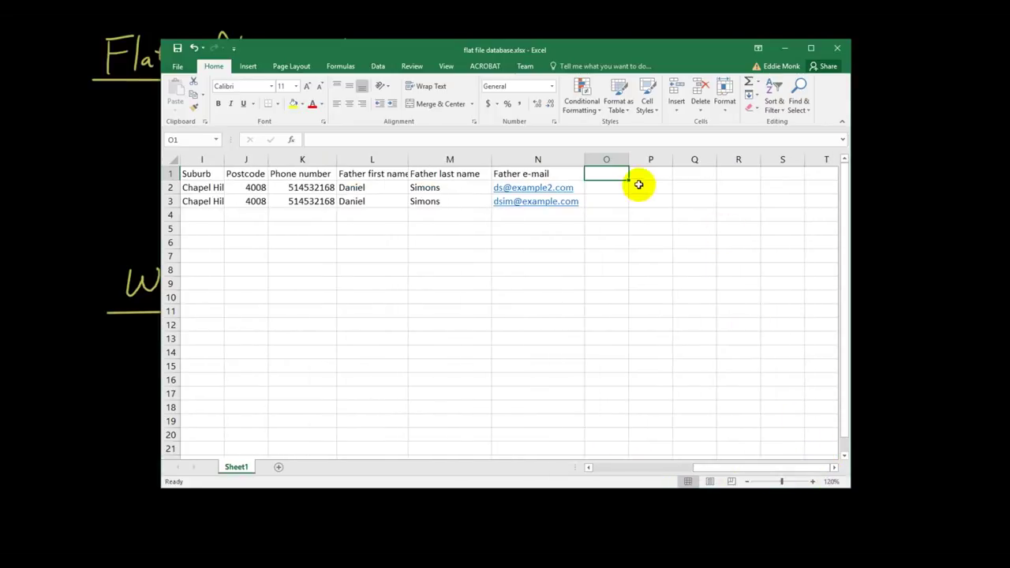
pyautogui.moveTo(629, 159); pyautogui.dragTo(641, 161)
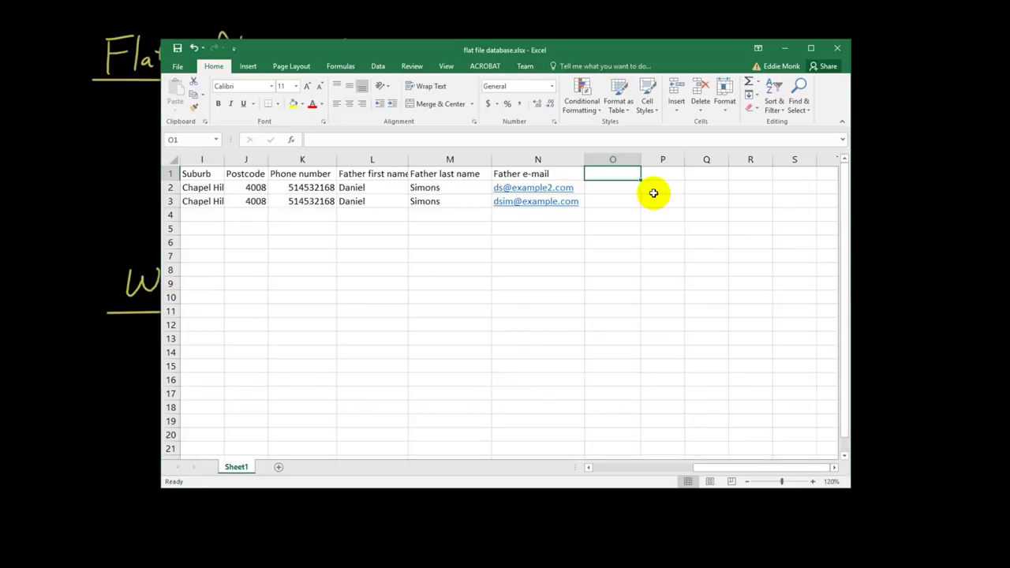
pyautogui.write('Subject name')
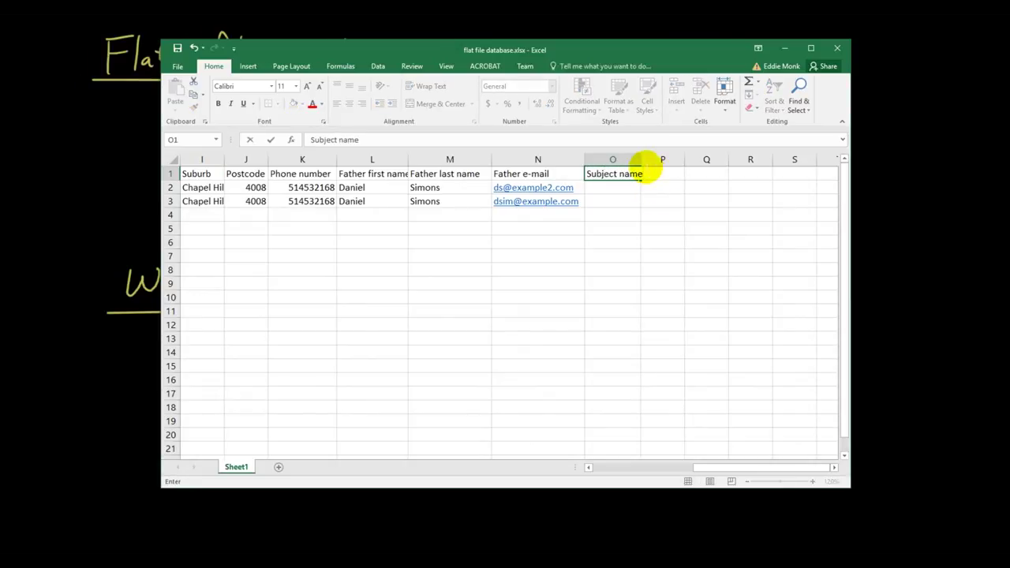
pyautogui.click(635, 160)
pyautogui.moveTo(641, 161); pyautogui.dragTo(649, 161)
# Enter English in O2 and head column P 'Teacher first name'
pyautogui.click(636, 186)
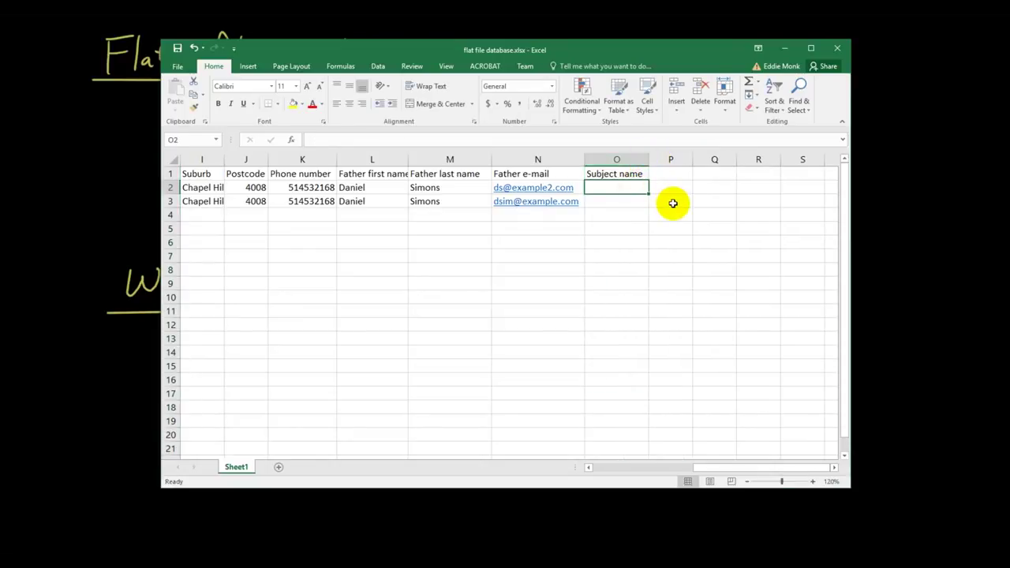
pyautogui.write('English')
pyautogui.press('Tab')
pyautogui.press('Up')
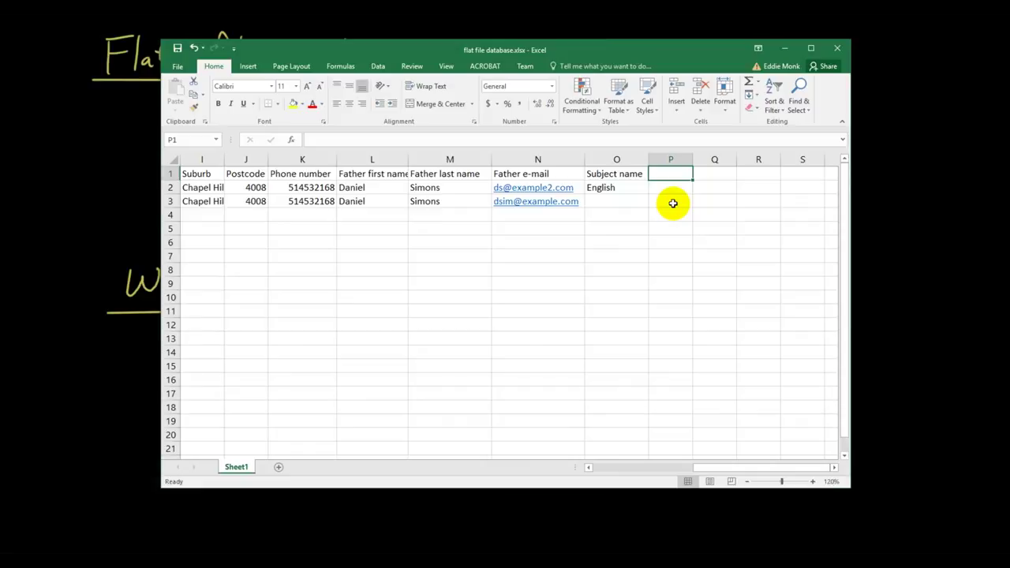
pyautogui.write('Teacher name')
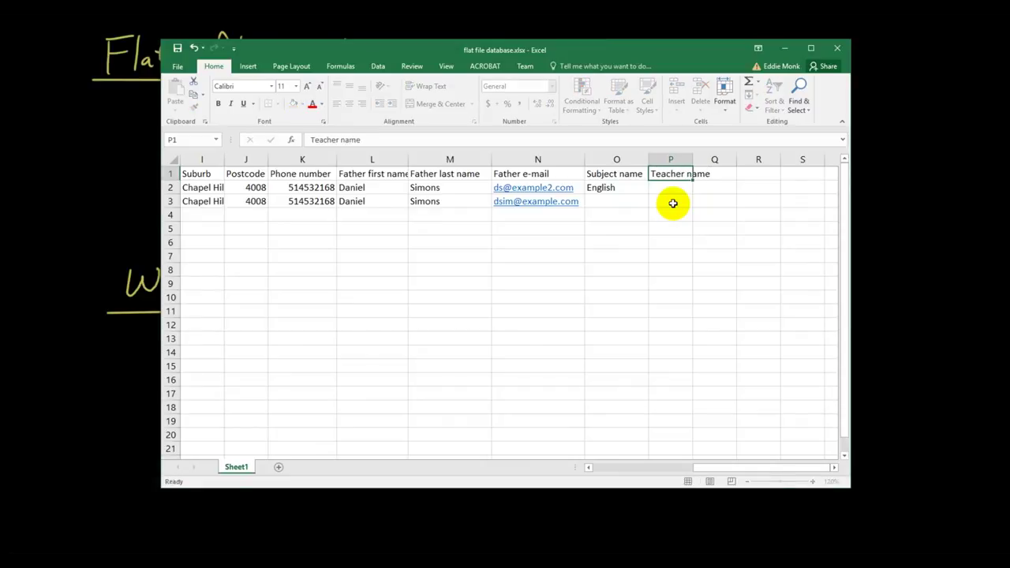
pyautogui.press('Return')
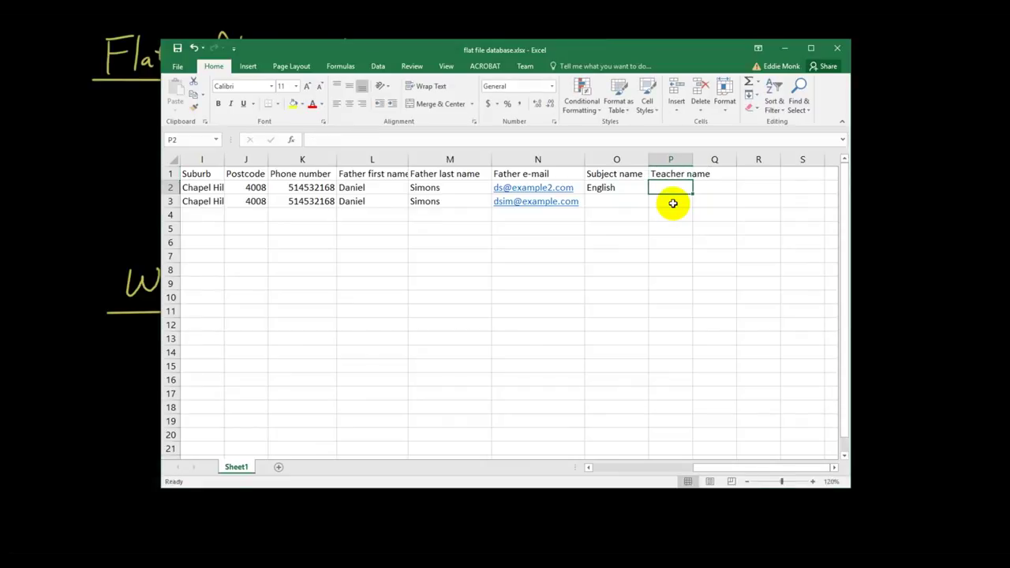
pyautogui.press('Up')
pyautogui.write('Teacher first name')
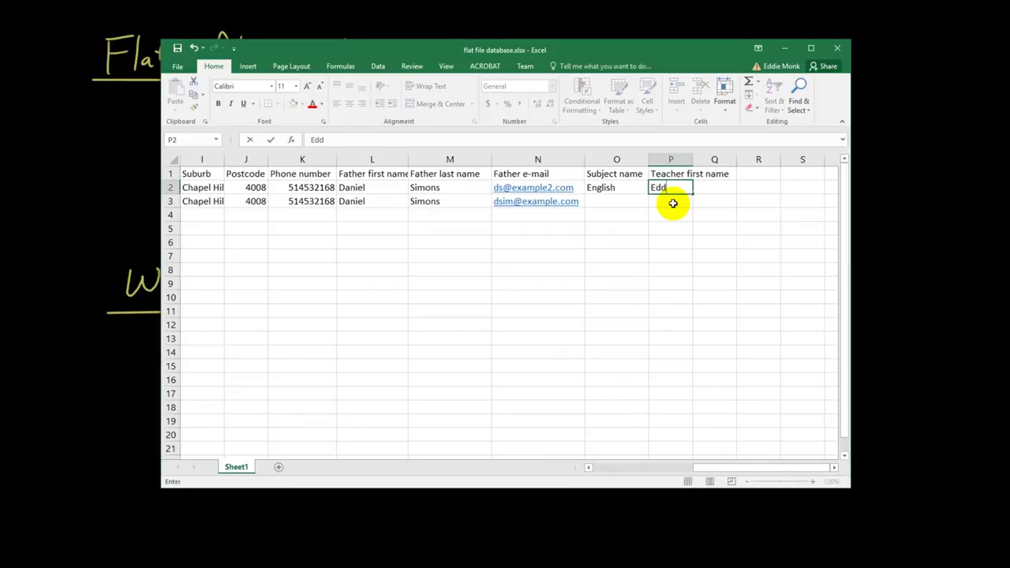
# Add the 'Teacher last name' heading in Q1, enter the teacher's first and last names in P2:Q2, and autofit column P
pyautogui.press('Tab')
pyautogui.press('Up')
pyautogui.write('T')
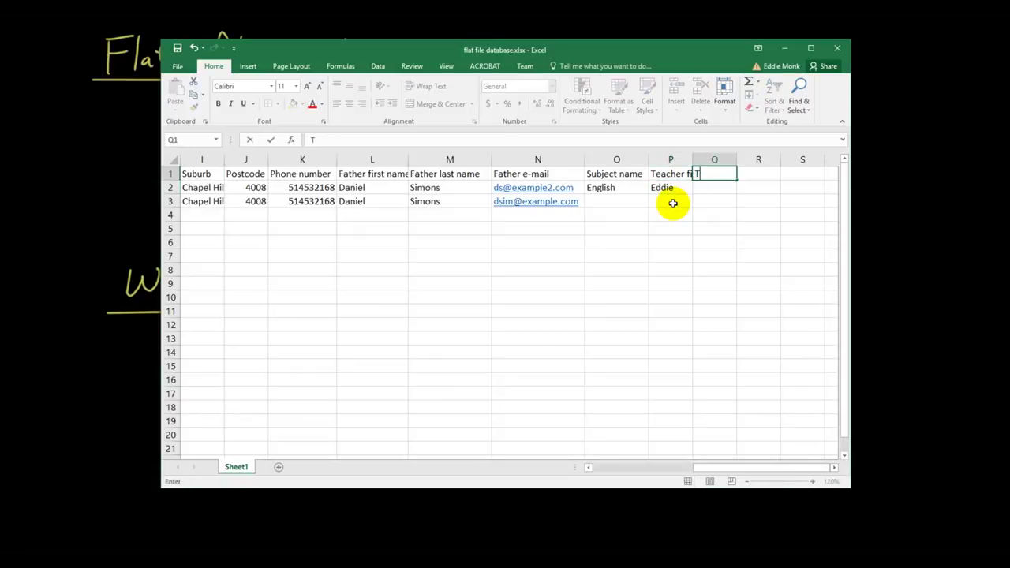
pyautogui.write('eacher last name')
pyautogui.press('Return')
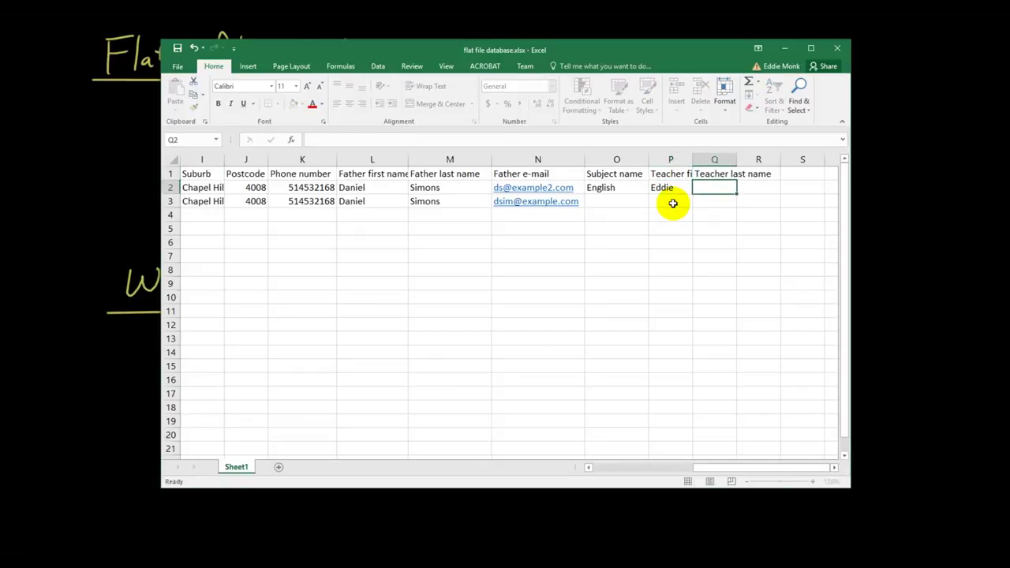
pyautogui.press('Return')
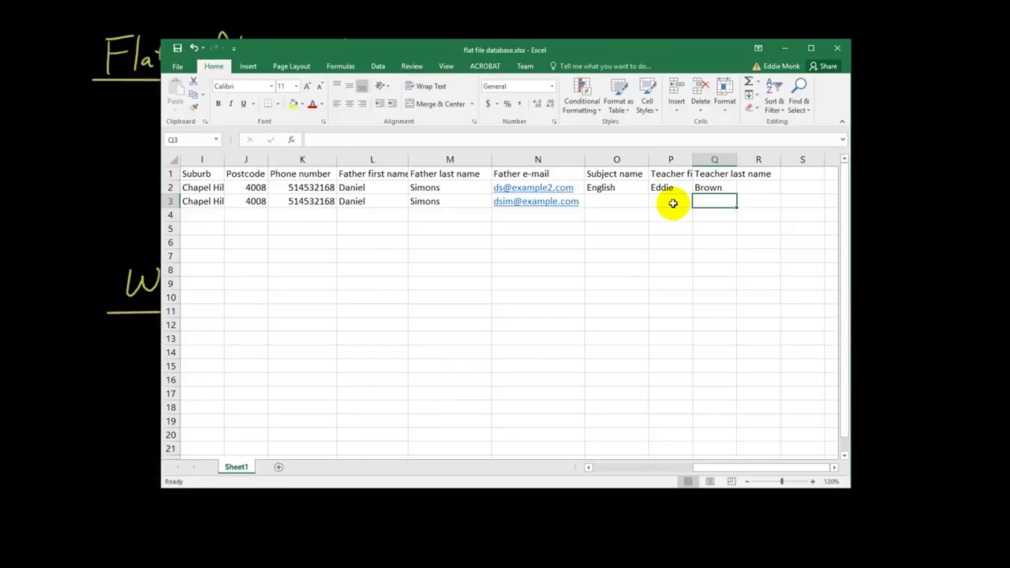
pyautogui.doubleClick(692, 159)
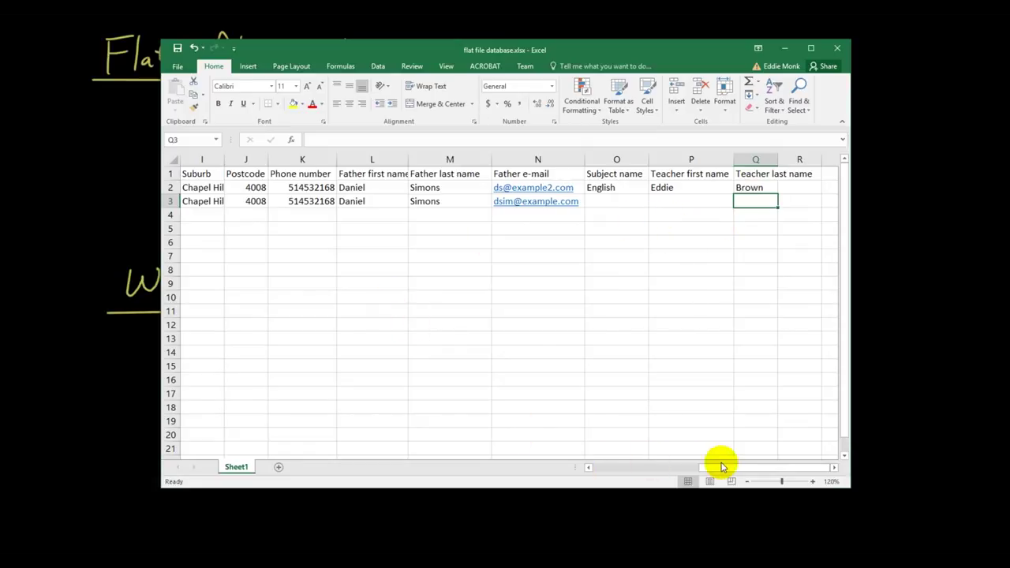
# Scroll back to column A and select the first student's row 2
pyautogui.moveTo(723, 472); pyautogui.dragTo(608, 477)
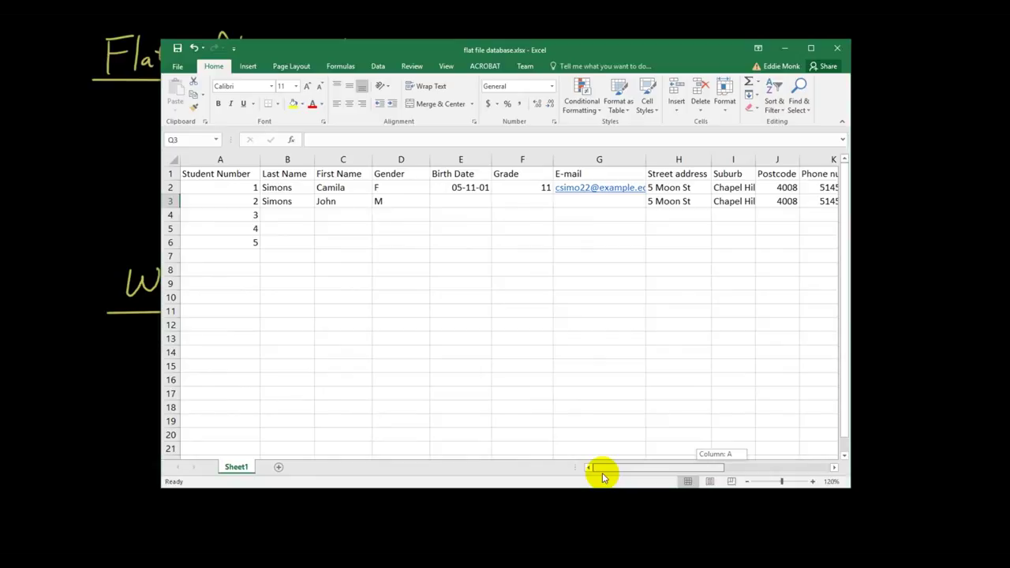
pyautogui.moveTo(608, 476); pyautogui.dragTo(607, 471)
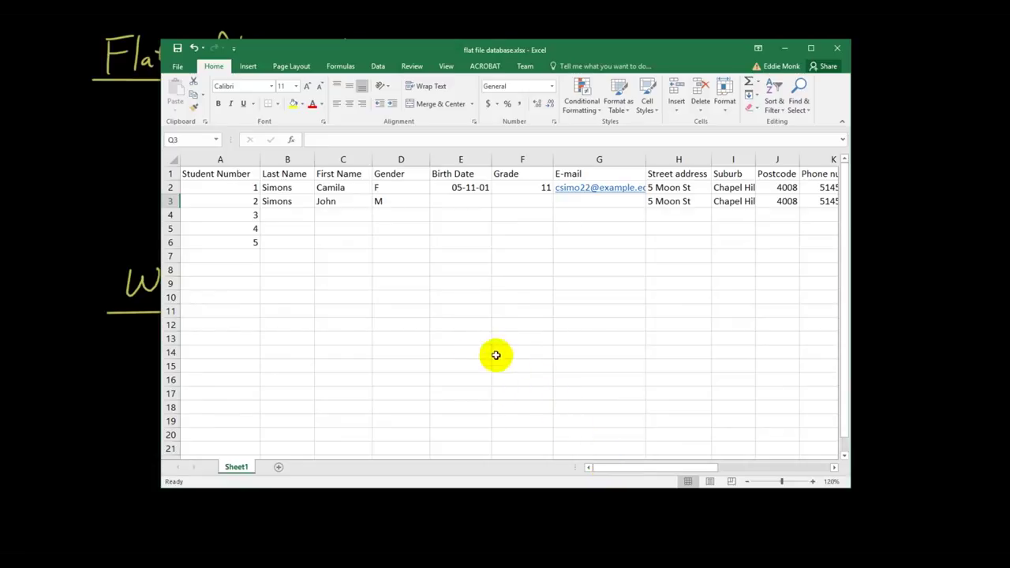
pyautogui.click(171, 187)
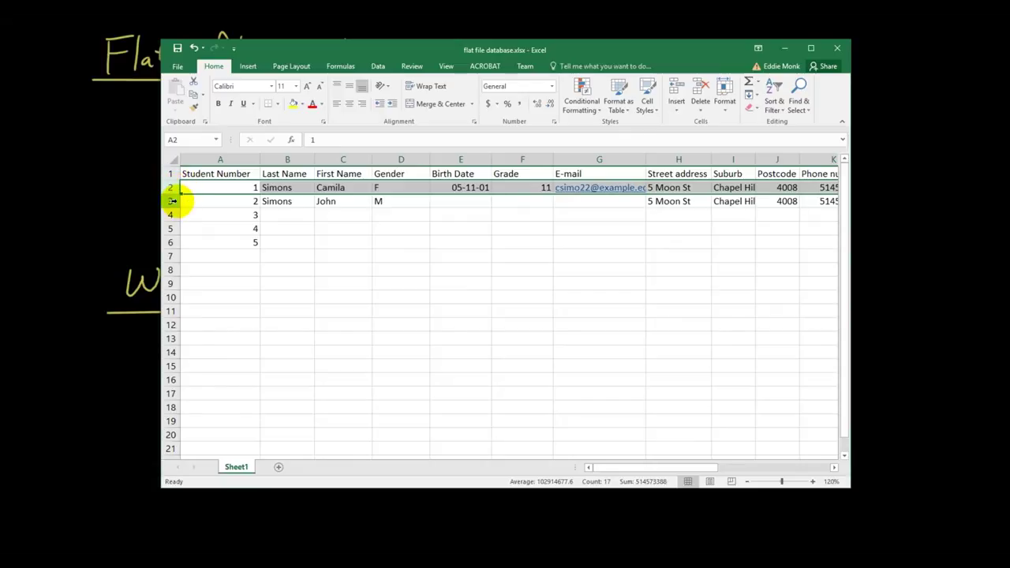
# Clear row 2's contents, then delete the emptied row
pyautogui.press('Delete')
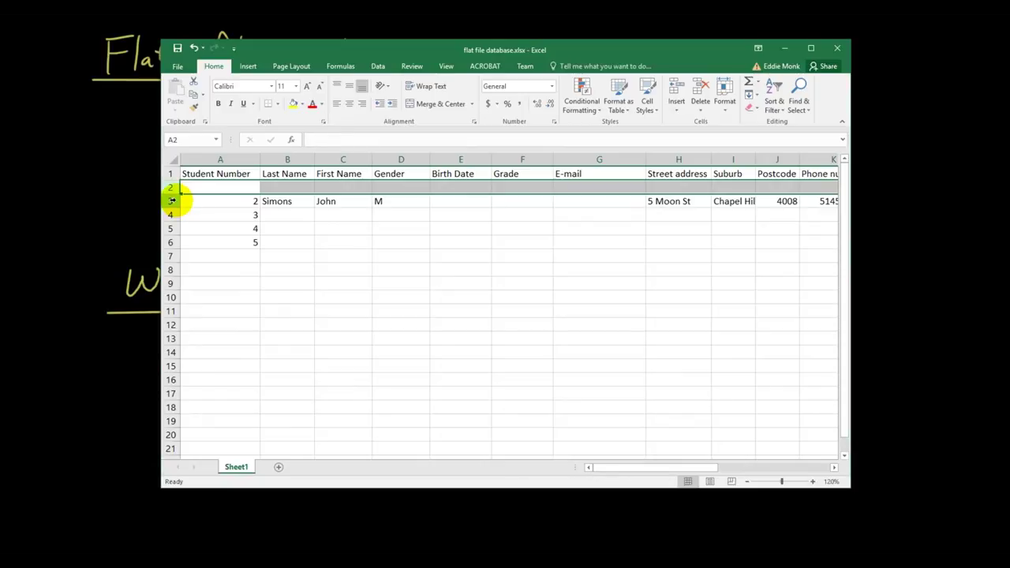
pyautogui.rightClick(175, 188)
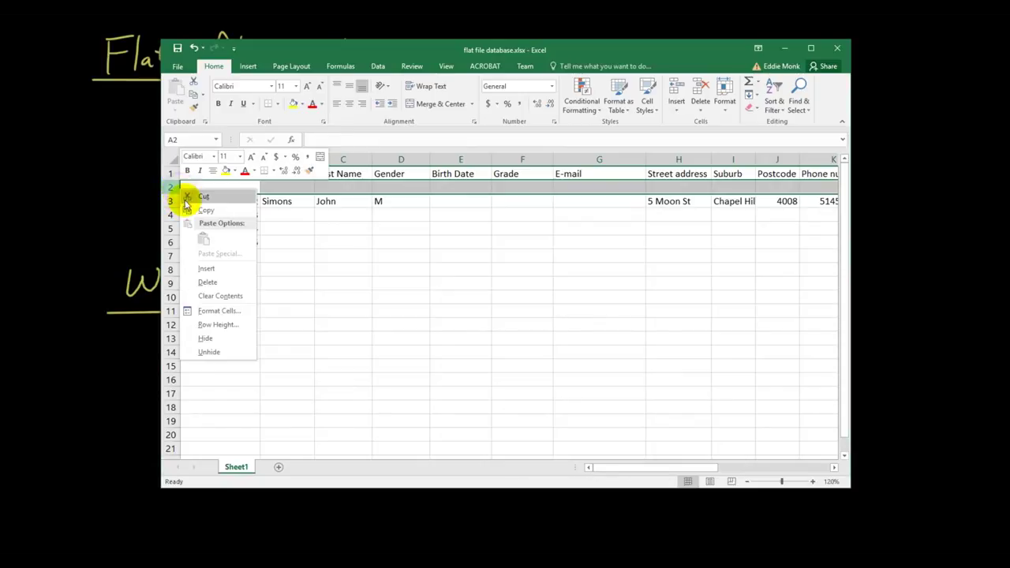
pyautogui.click(207, 282)
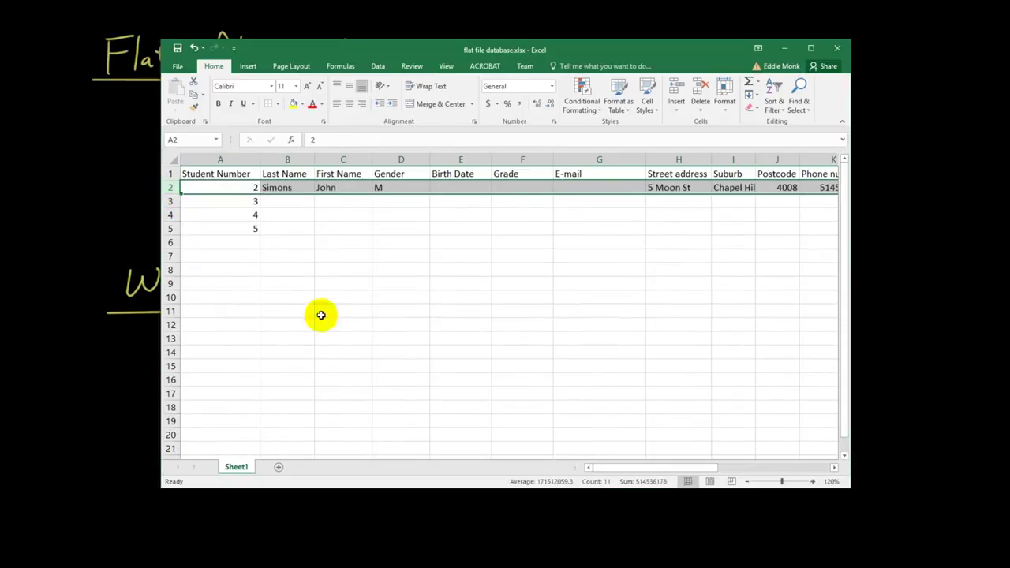
# Undo the row deletion and the clearing to restore the first student's record
pyautogui.moveTo(677, 472); pyautogui.dragTo(681, 477)
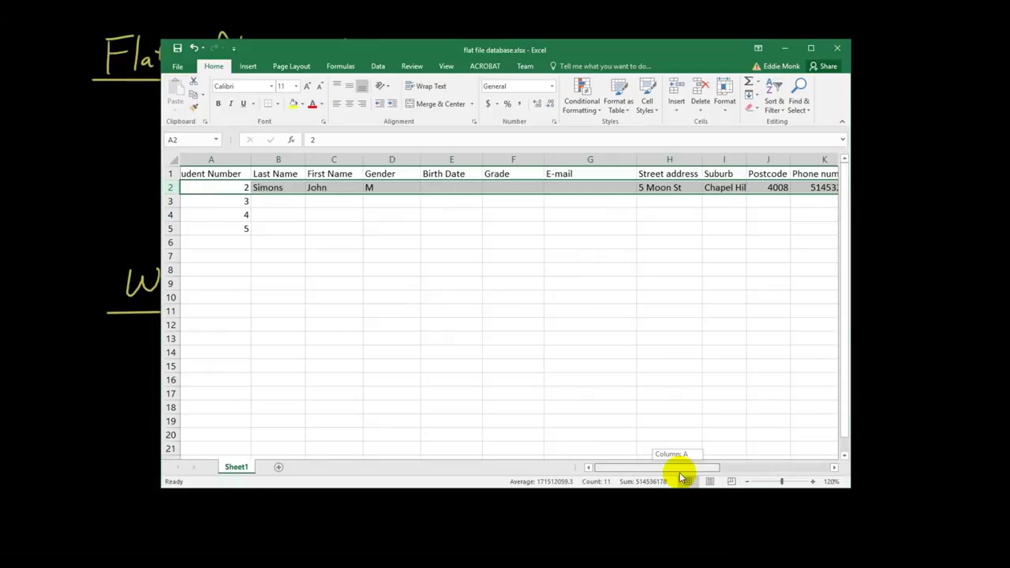
pyautogui.moveTo(682, 478); pyautogui.dragTo(636, 479)
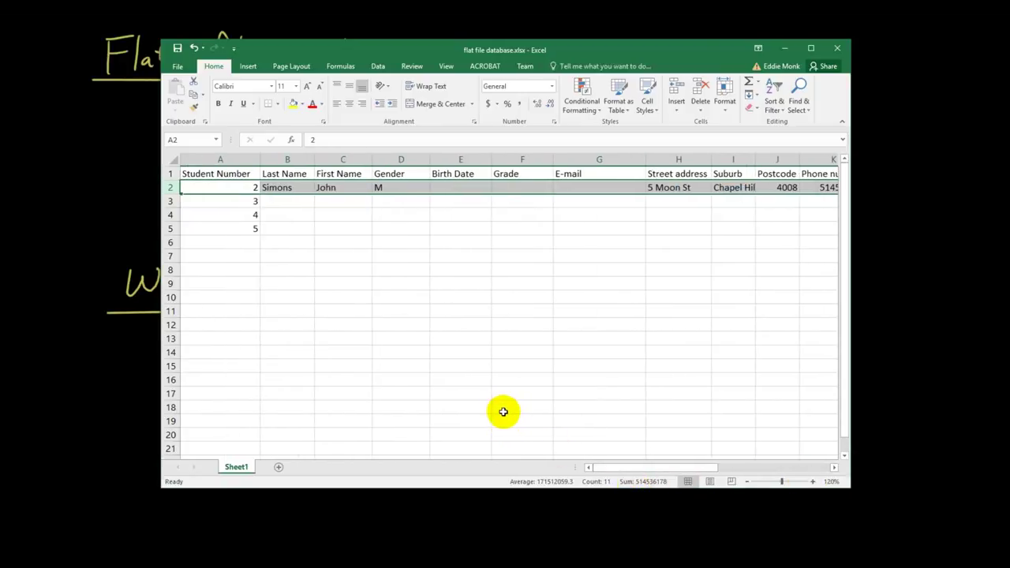
pyautogui.hotkey('ctrl', 'shift', '+')
pyautogui.hotkey('ctrl', 'v')
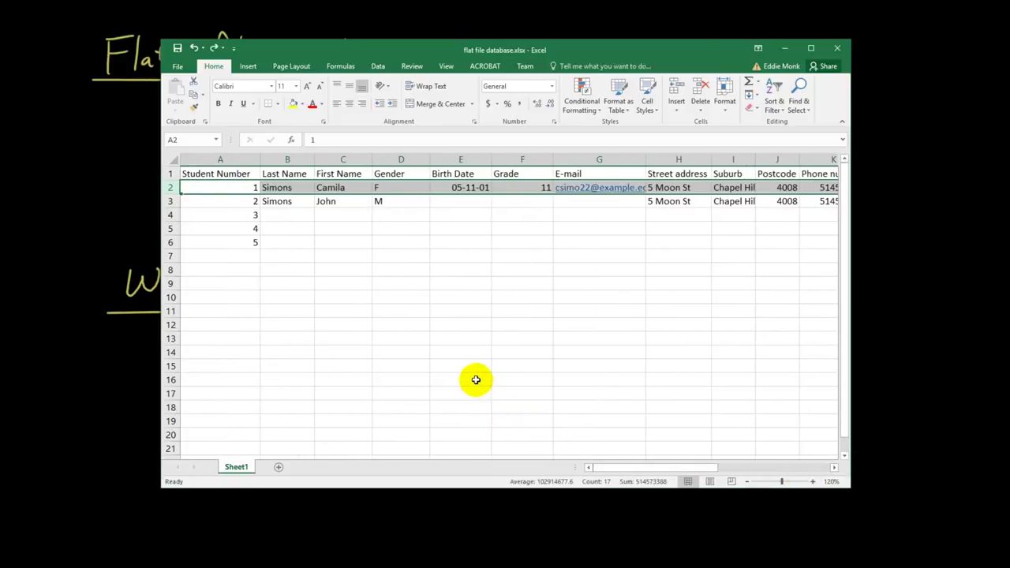
pyautogui.click(434, 323)
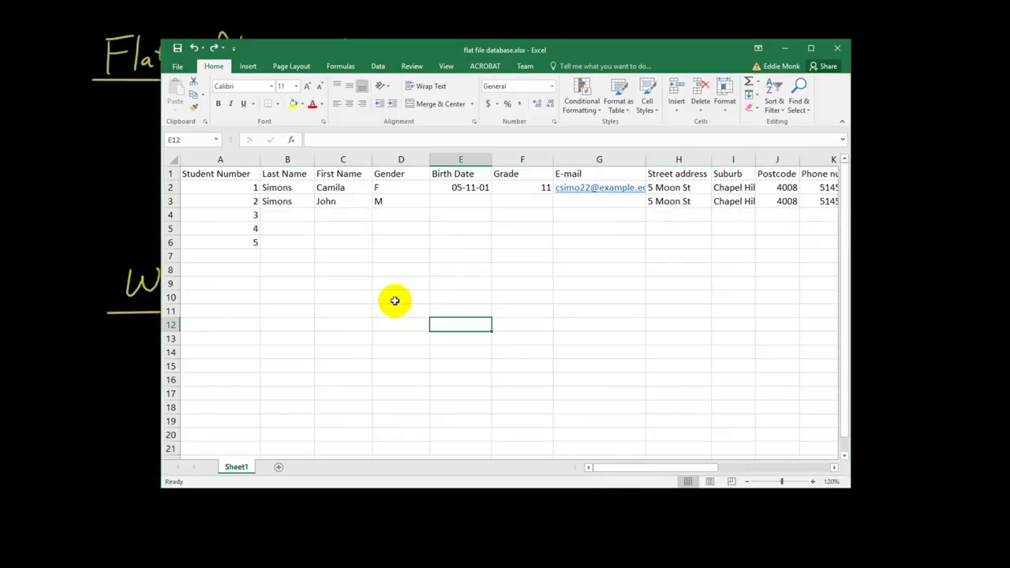